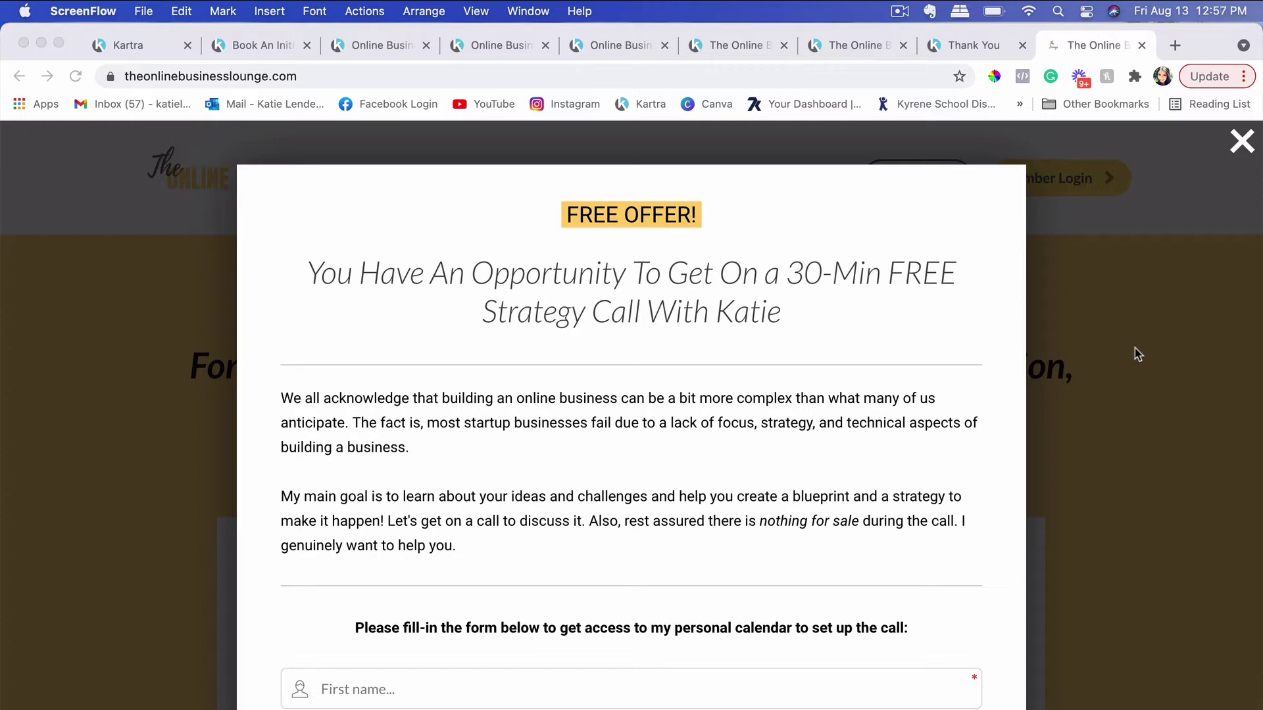
# - Close the free strategy call pop-up and reload the Online Business Lounge sales page
pyautogui.click(1242, 145)
pyautogui.click(1250, 148)
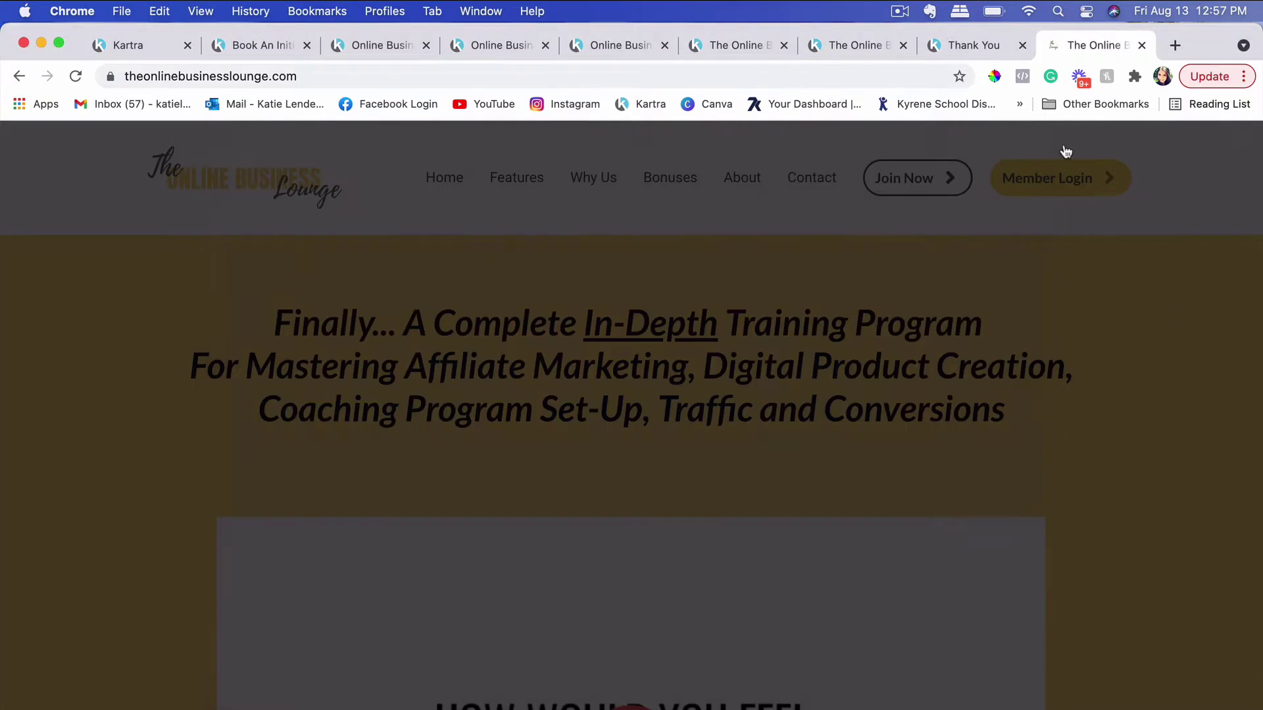
pyautogui.click(483, 79)
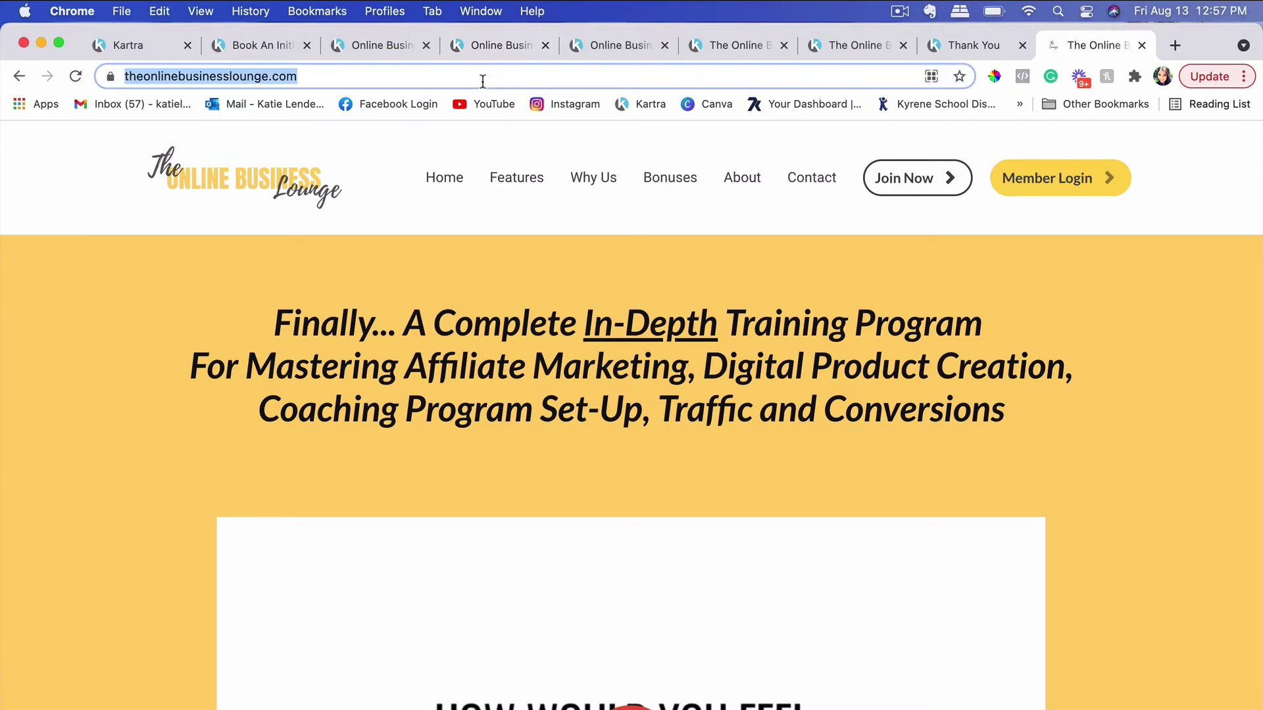
pyautogui.scroll(-2, 1132, 342)
pyautogui.scroll(2, 1133, 342)
pyautogui.click(1133, 337)
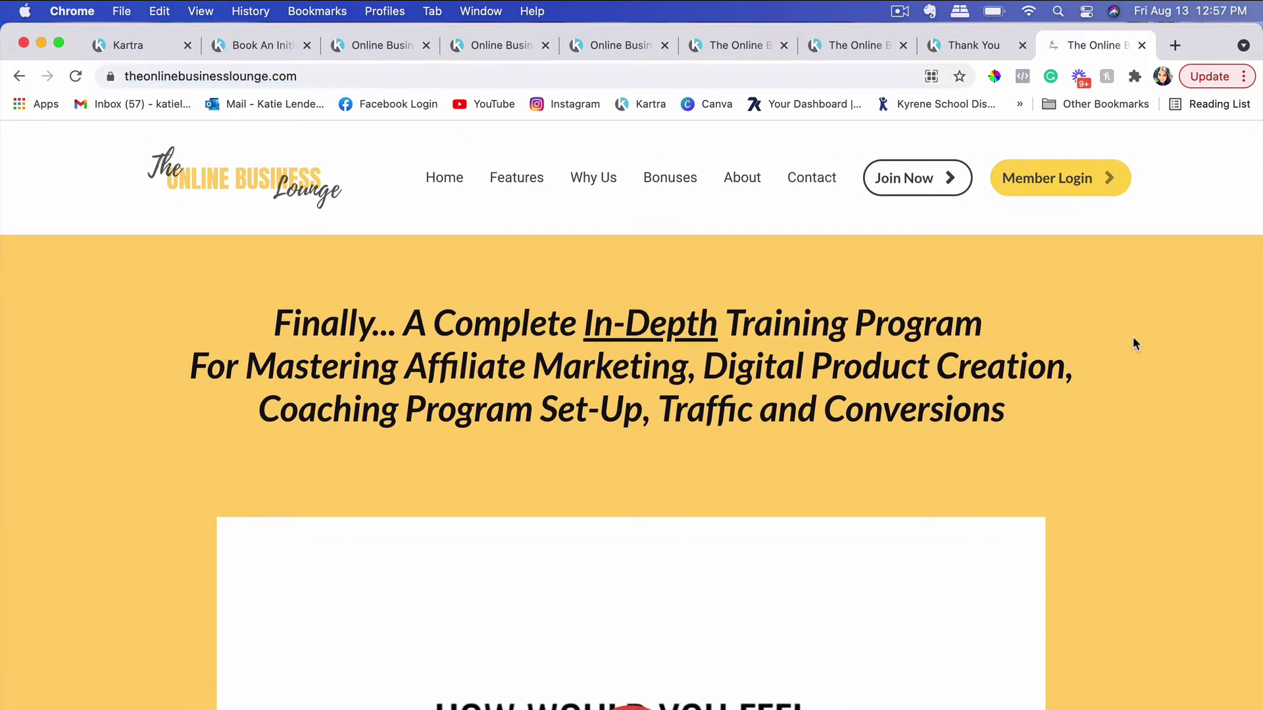
pyautogui.click(578, 76)
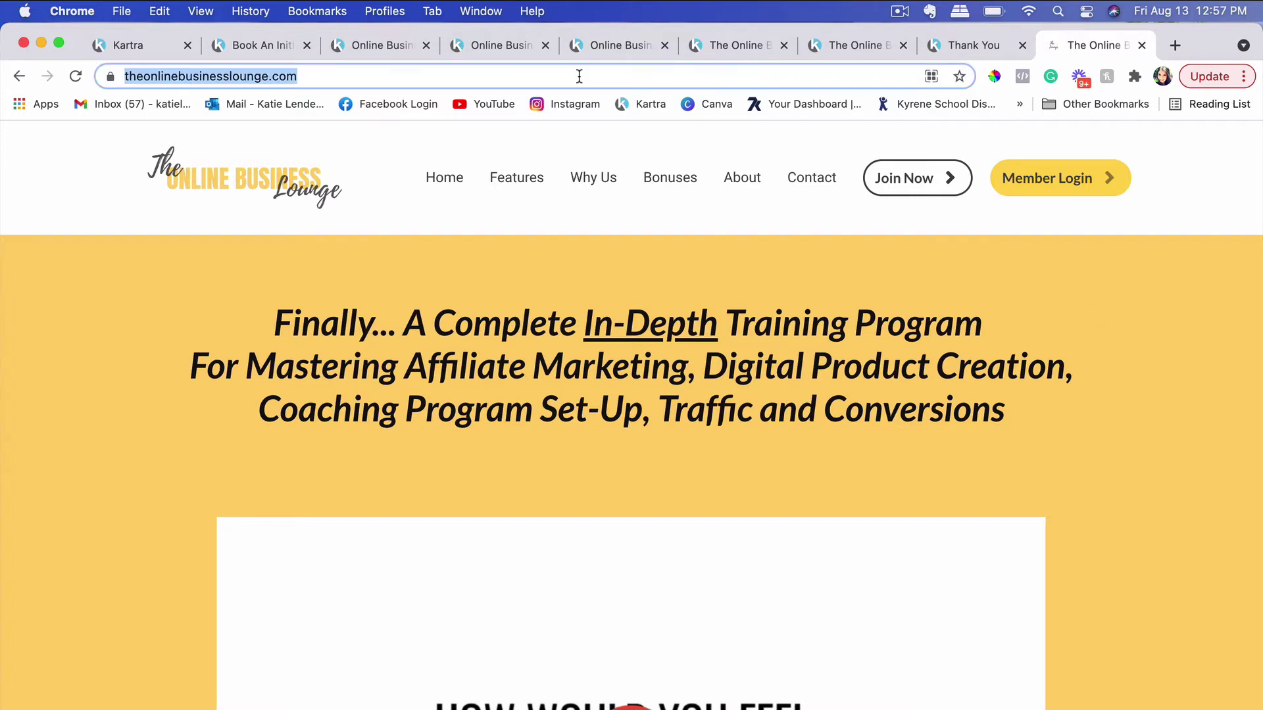
pyautogui.press('Return')
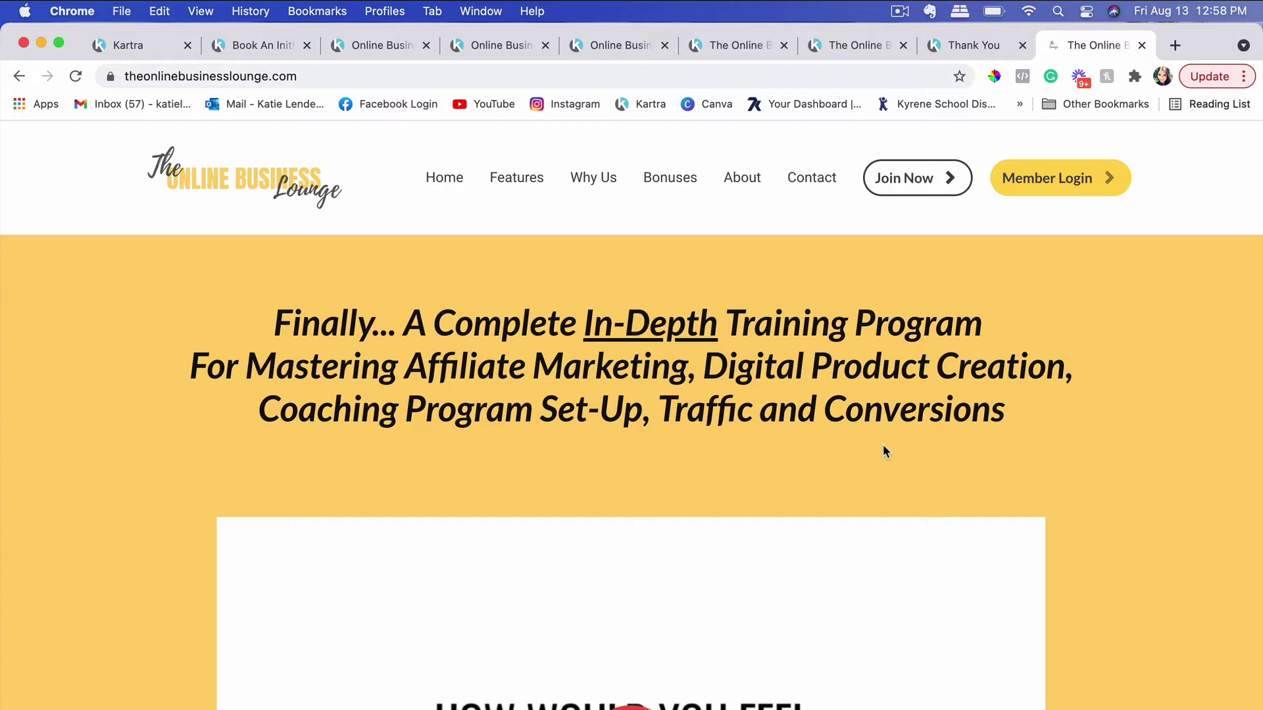
# - Review the free strategy call pop-up's offer text and sign-up form, and close it
pyautogui.scroll(-3, 882, 445)
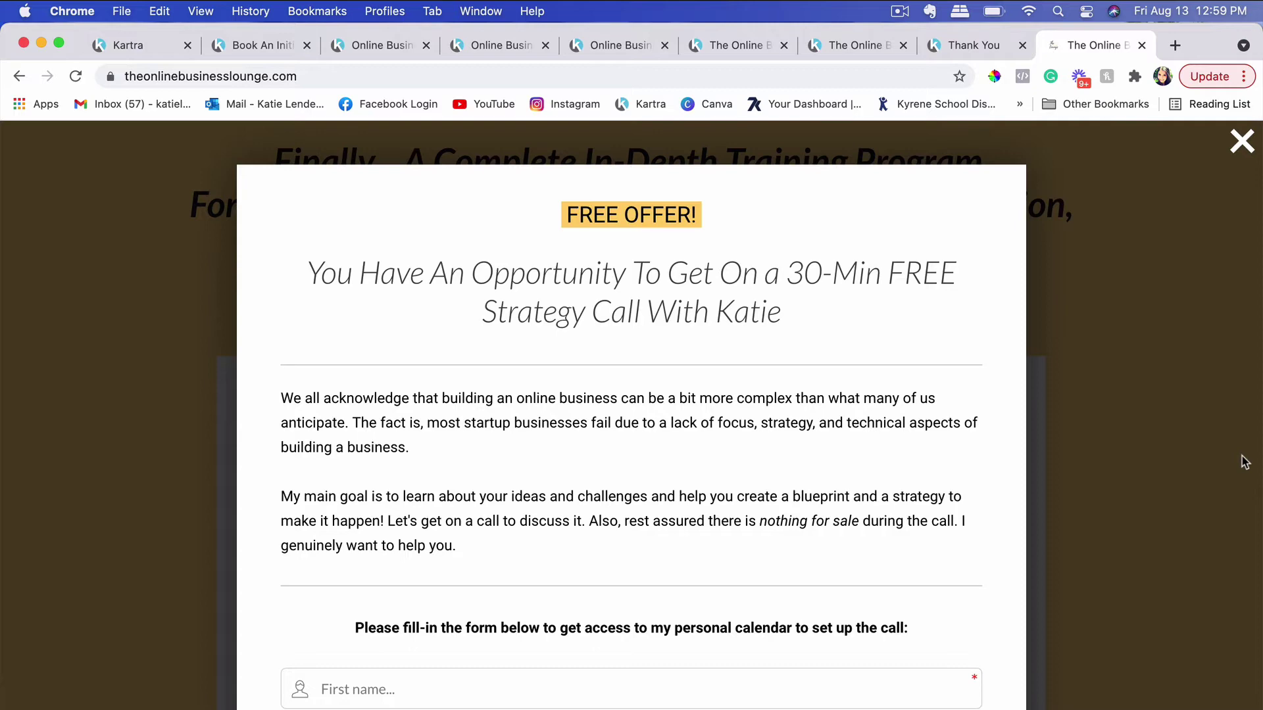
pyautogui.scroll(-5, 1243, 460)
pyautogui.scroll(5, 1243, 461)
pyautogui.scroll(-1, 426, 577)
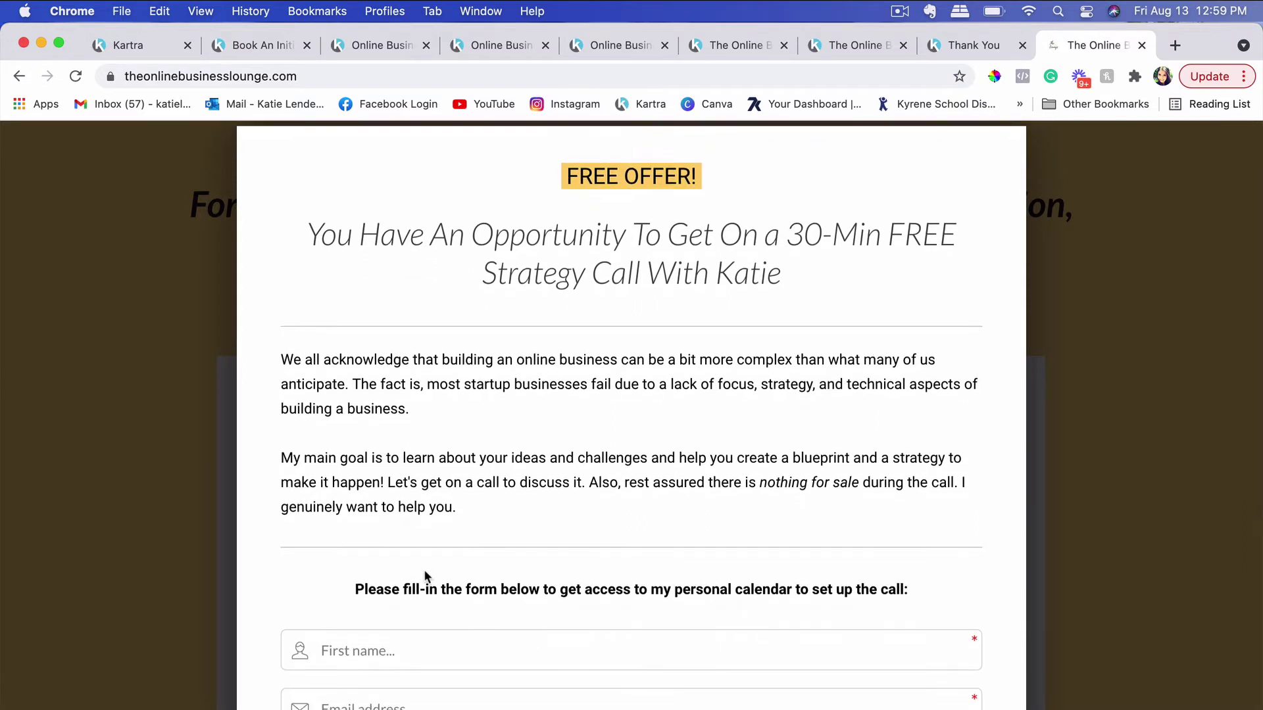
pyautogui.scroll(1, 424, 576)
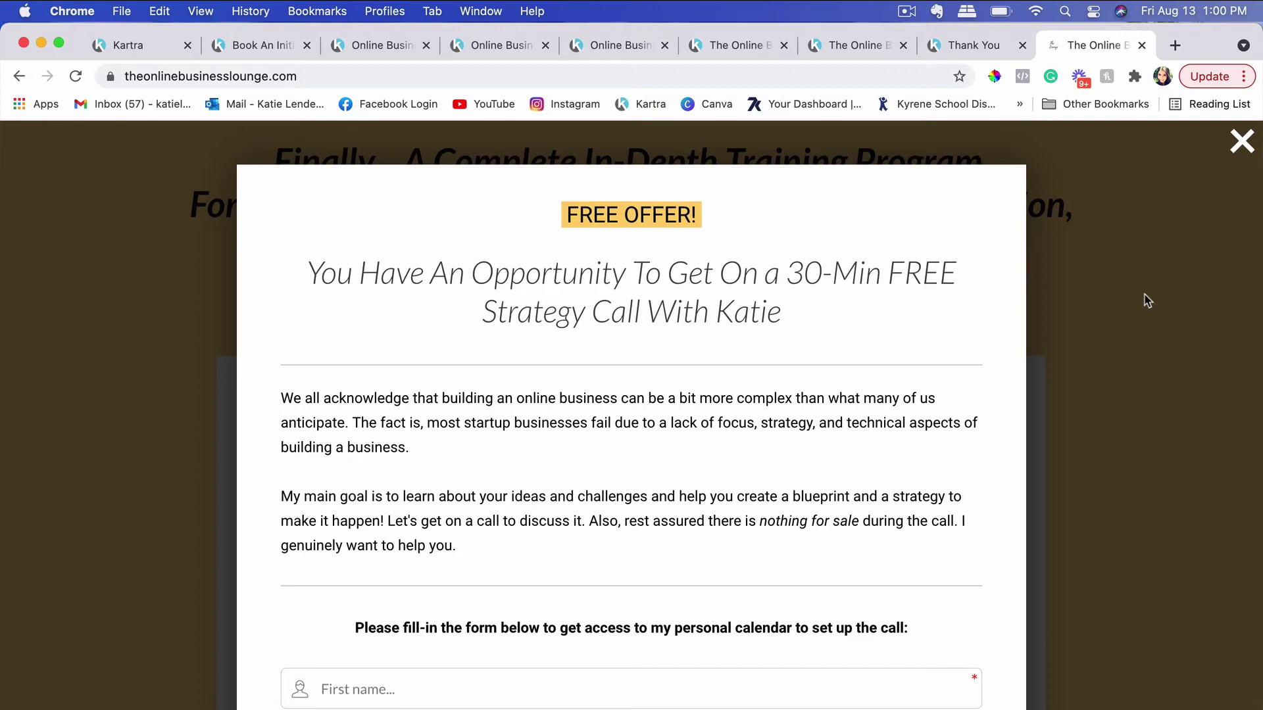
pyautogui.click(1241, 142)
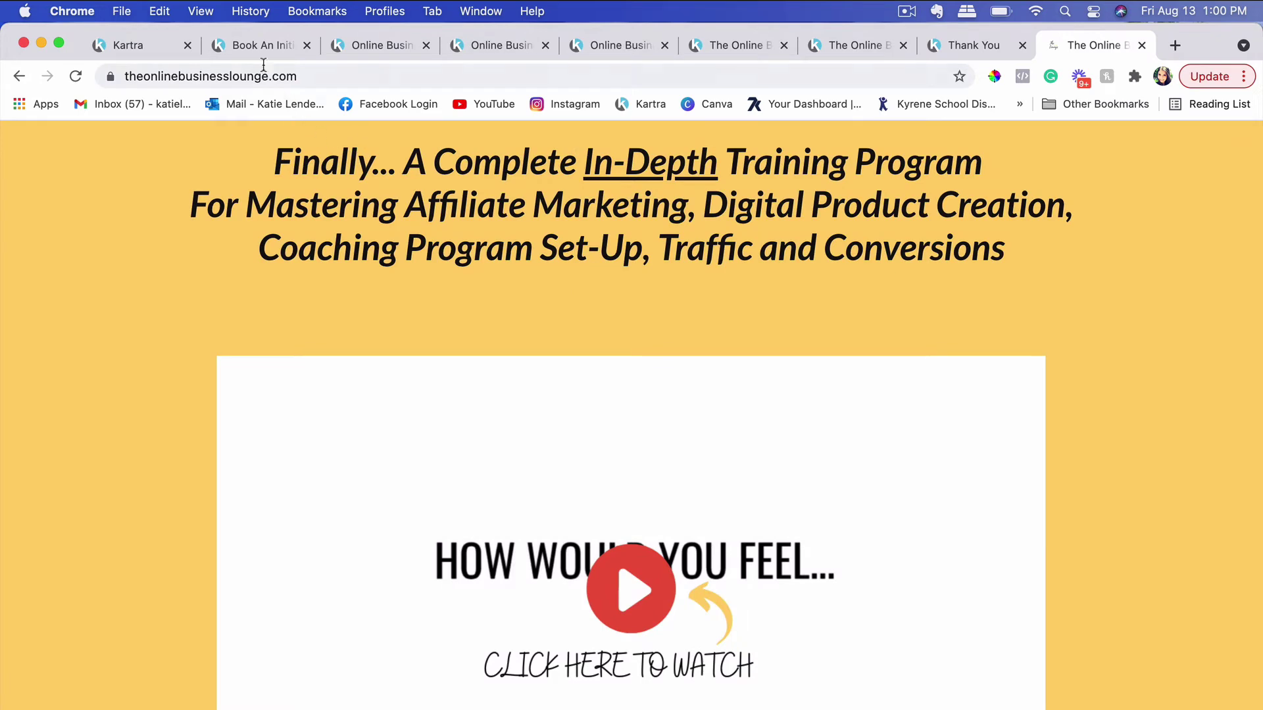
# - Open the book-a-call page and examine its embedded appointment booking calendar
pyautogui.click(256, 46)
pyautogui.scroll(-5, 468, 397)
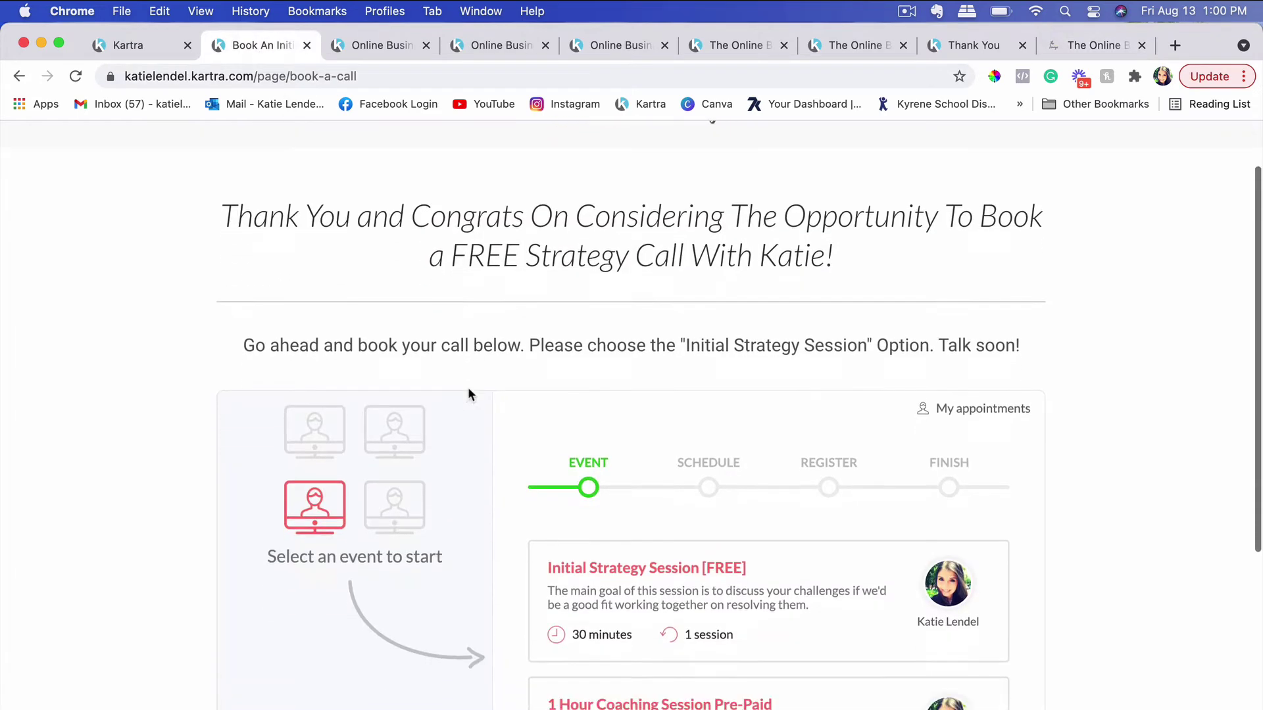
pyautogui.scroll(5, 764, 386)
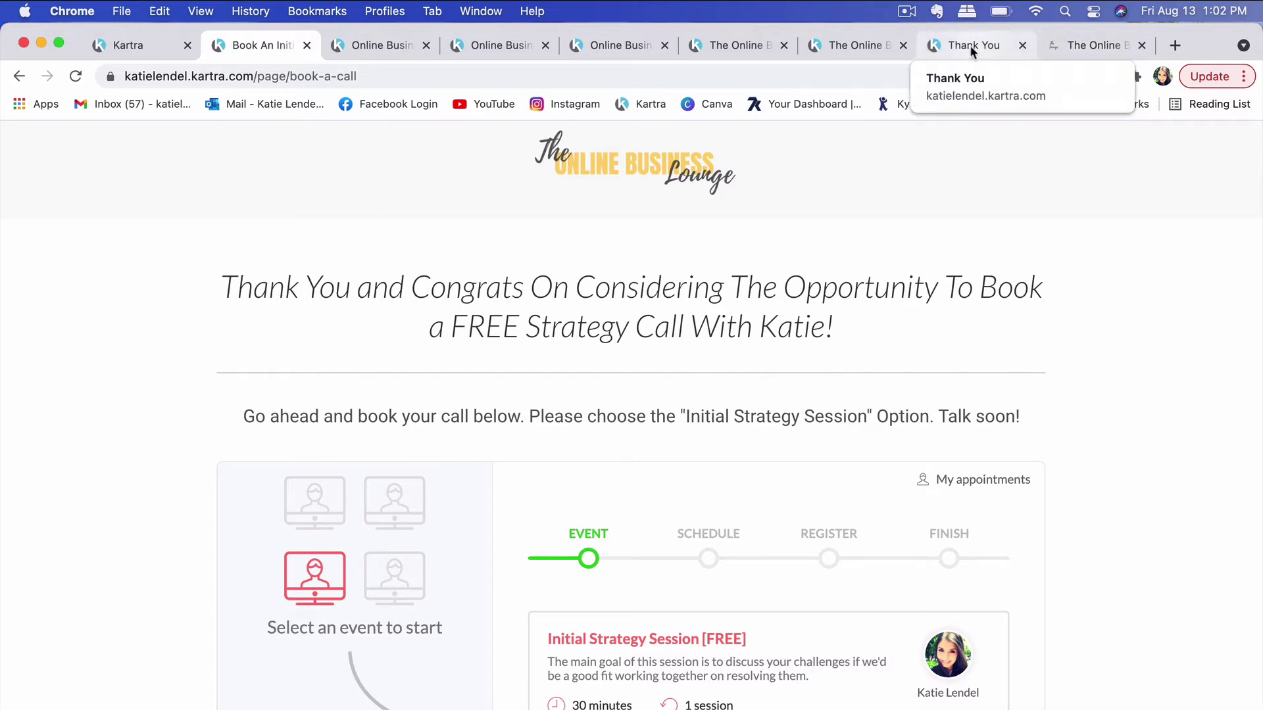
# - Look over the member login page, the split-payment checkout page and the opening sections of the sales page
pyautogui.click(838, 45)
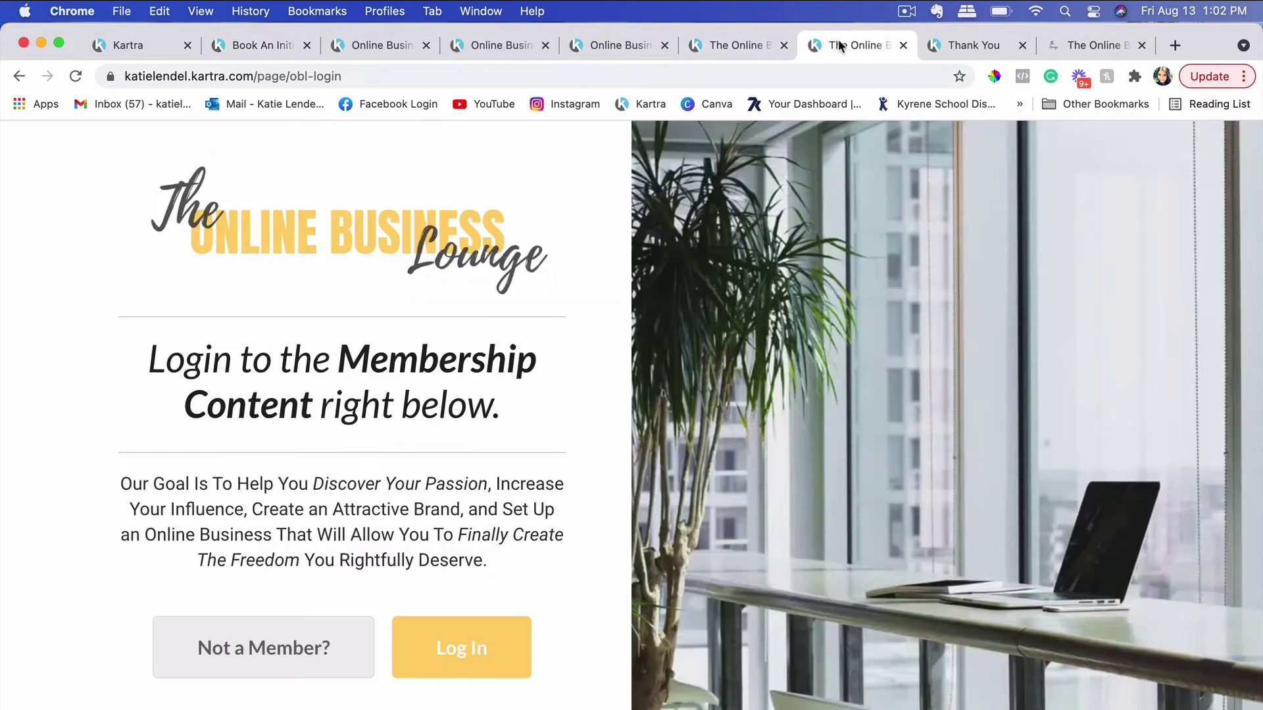
pyautogui.click(352, 47)
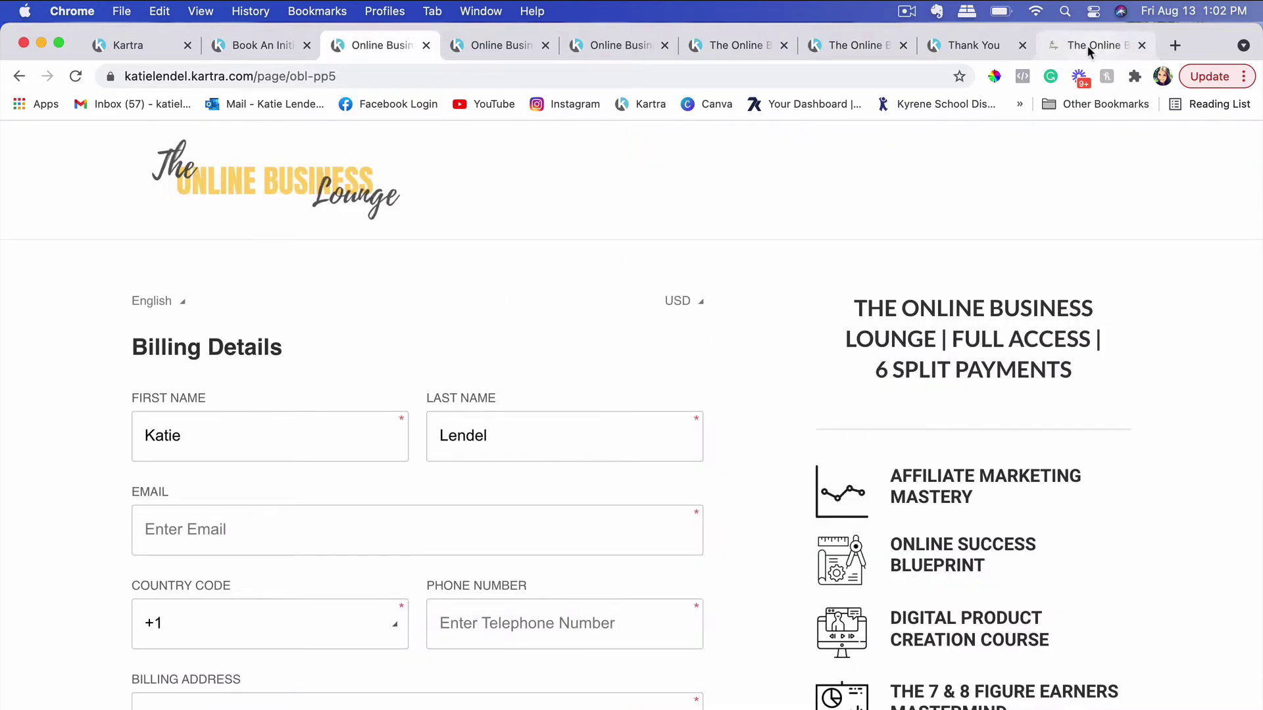
pyautogui.click(1087, 44)
pyautogui.scroll(-3, 796, 329)
pyautogui.scroll(5, 797, 336)
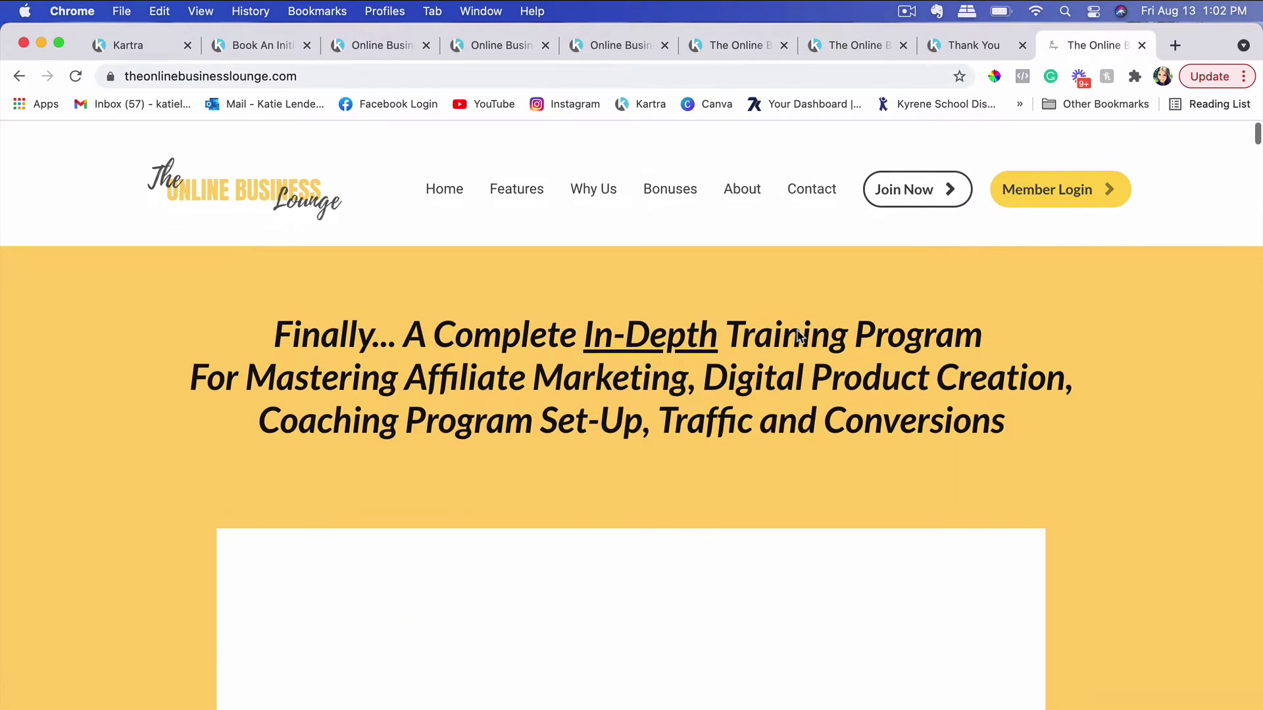
pyautogui.scroll(-10, 798, 330)
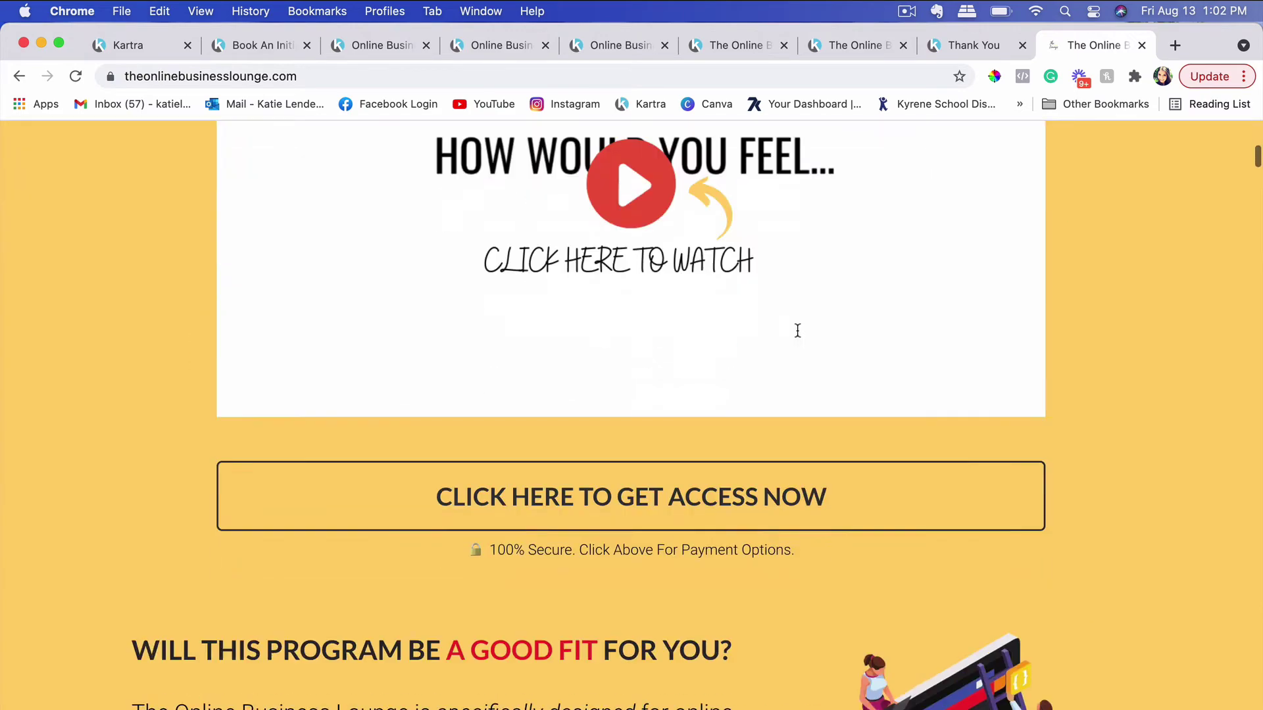
pyautogui.scroll(10, 798, 335)
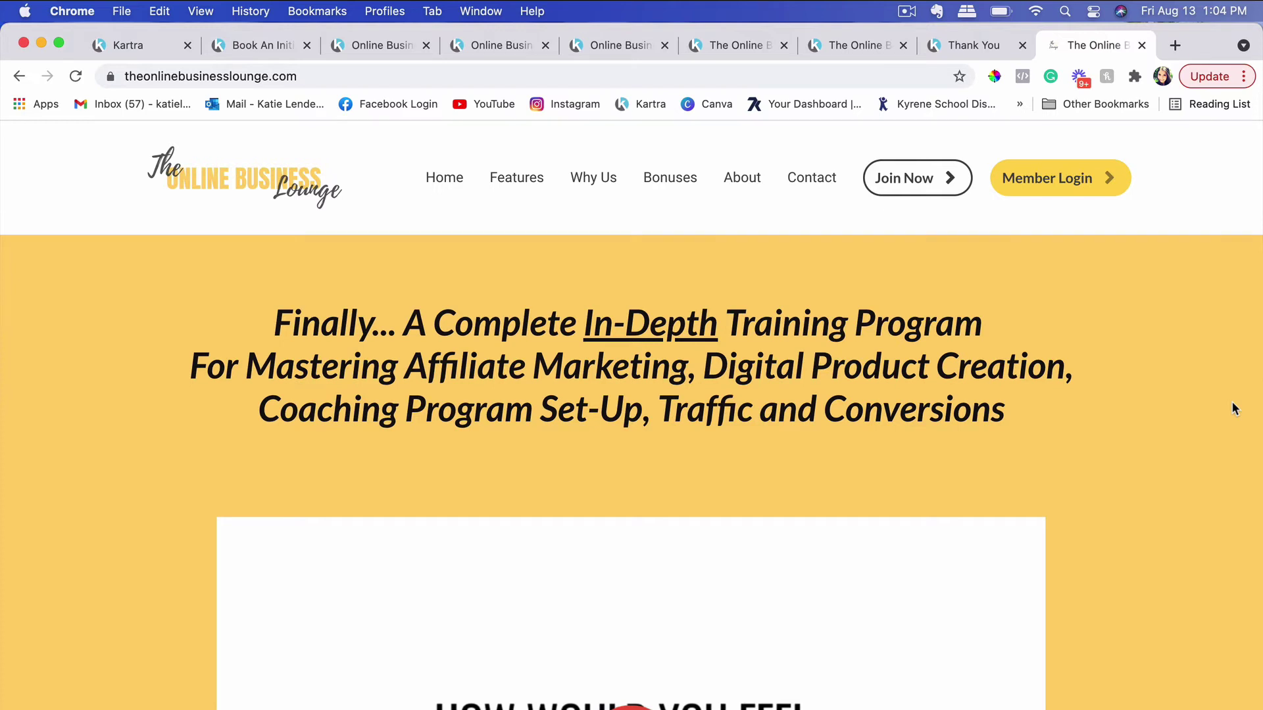
# - In Kartra's available campaigns, view the share-code import dialog and the options for the Lead Capture + Calendar Funnel campaign
pyautogui.click(135, 45)
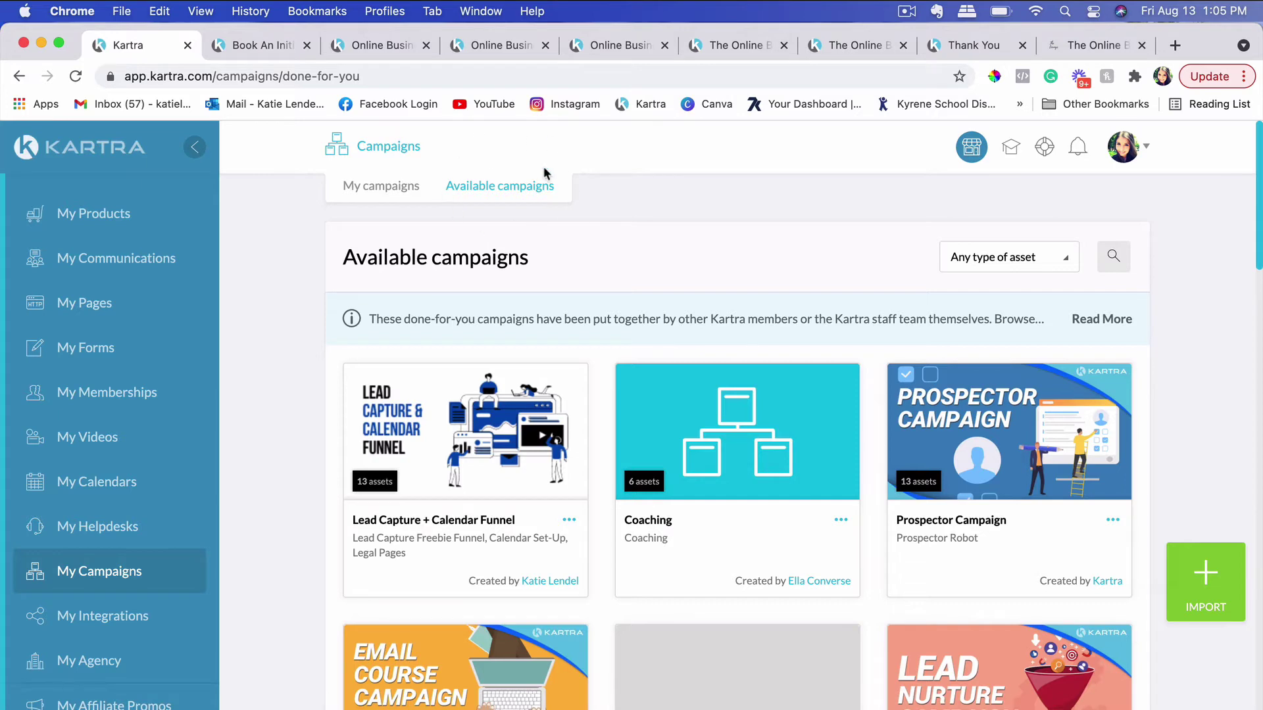
pyautogui.click(520, 191)
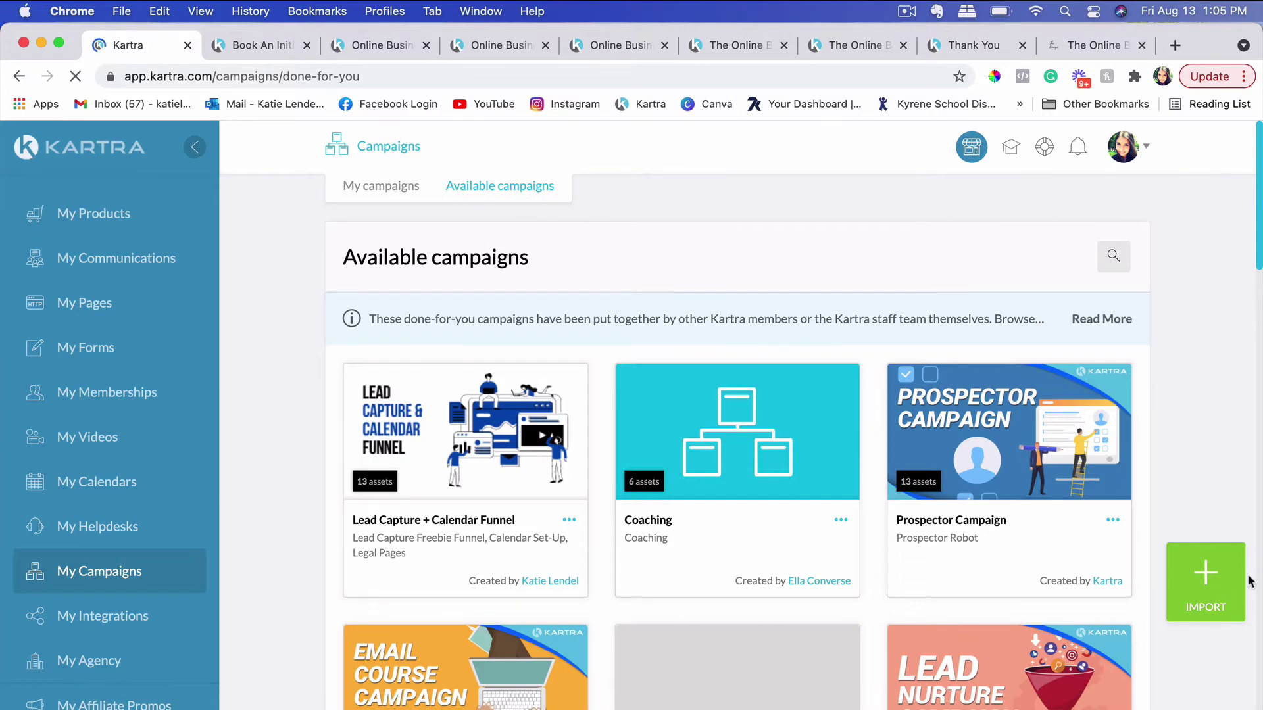
pyautogui.click(1214, 592)
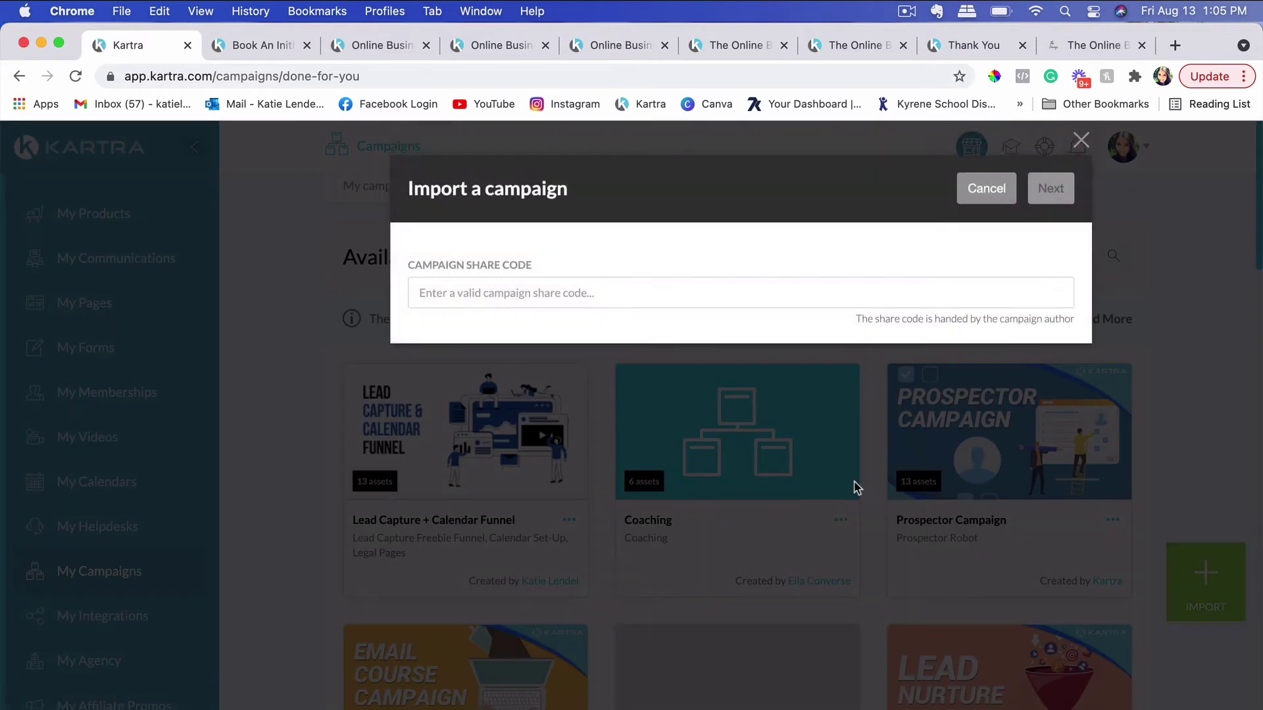
pyautogui.click(423, 293)
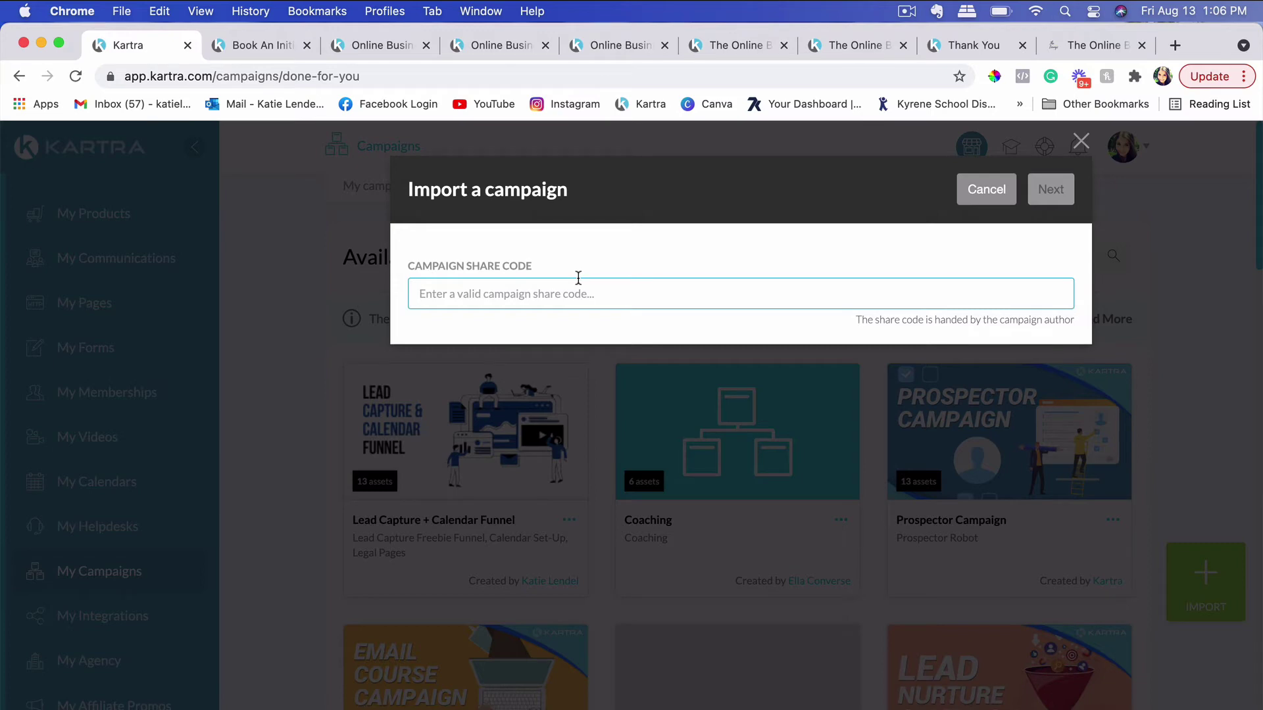
pyautogui.press('Escape')
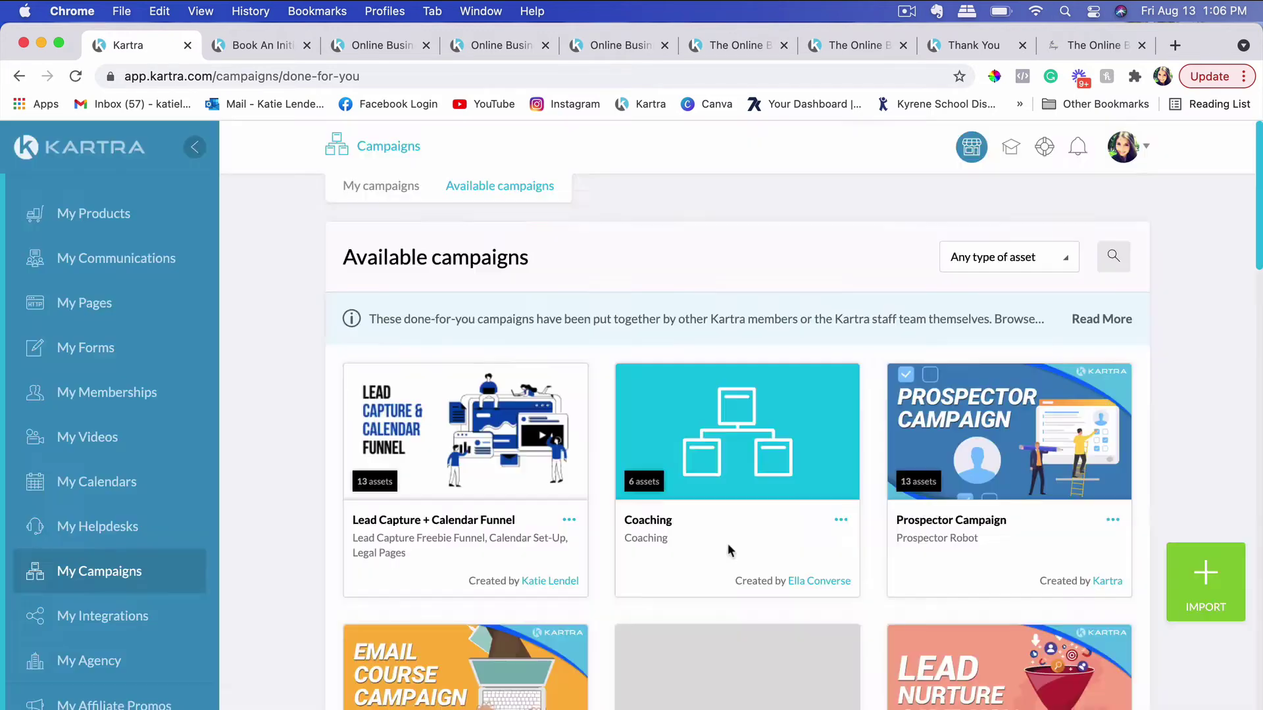
pyautogui.click(572, 521)
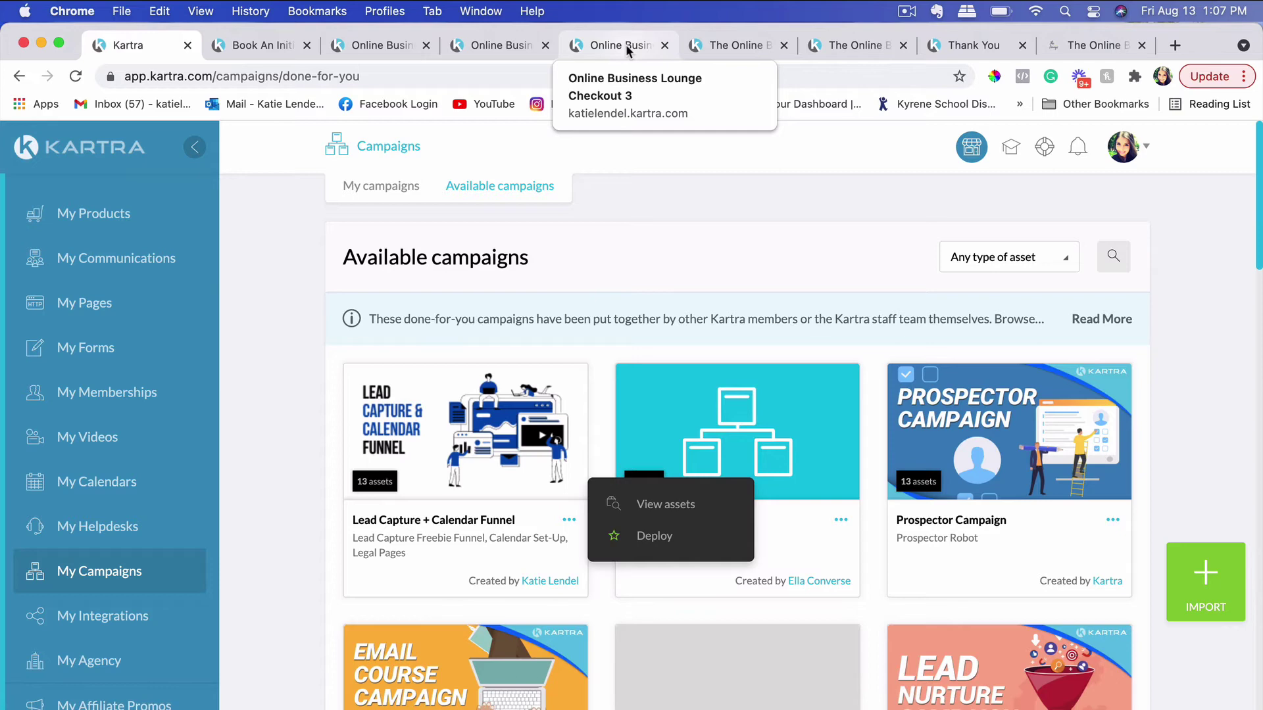
# - Look through the affiliate program, member login and purchase thank-you pages
pyautogui.click(731, 45)
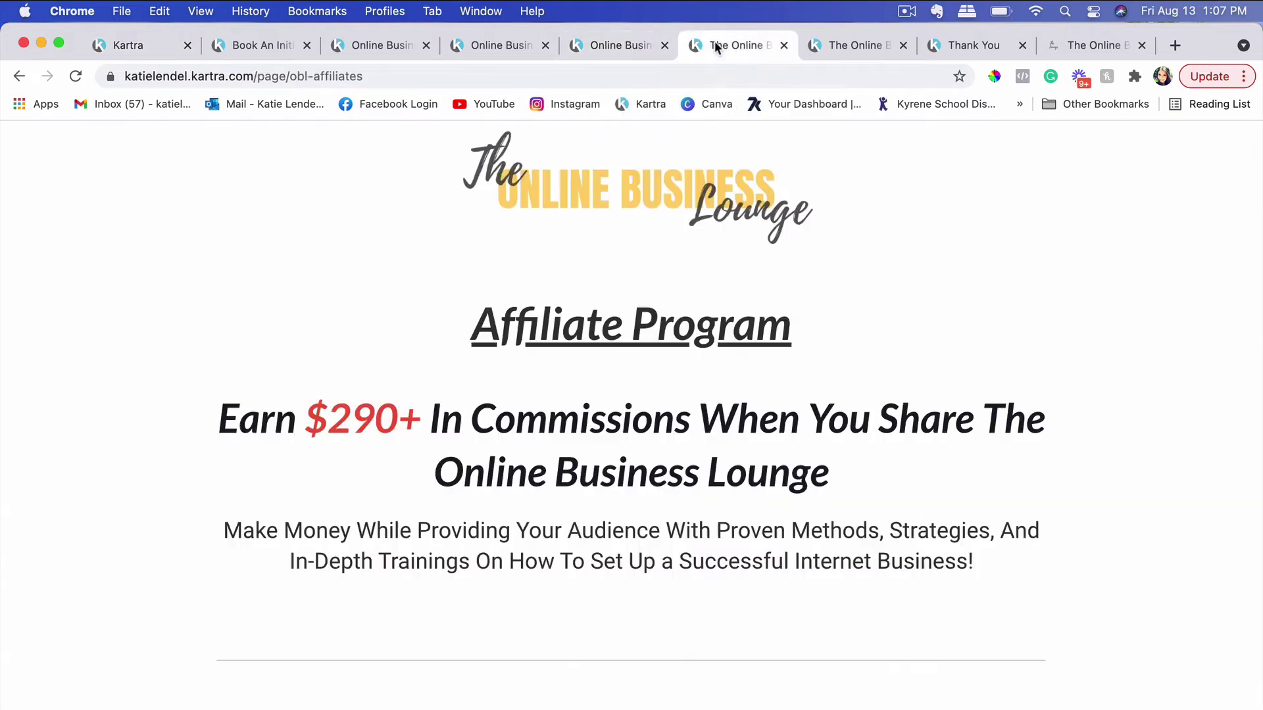
pyautogui.click(866, 45)
pyautogui.click(969, 44)
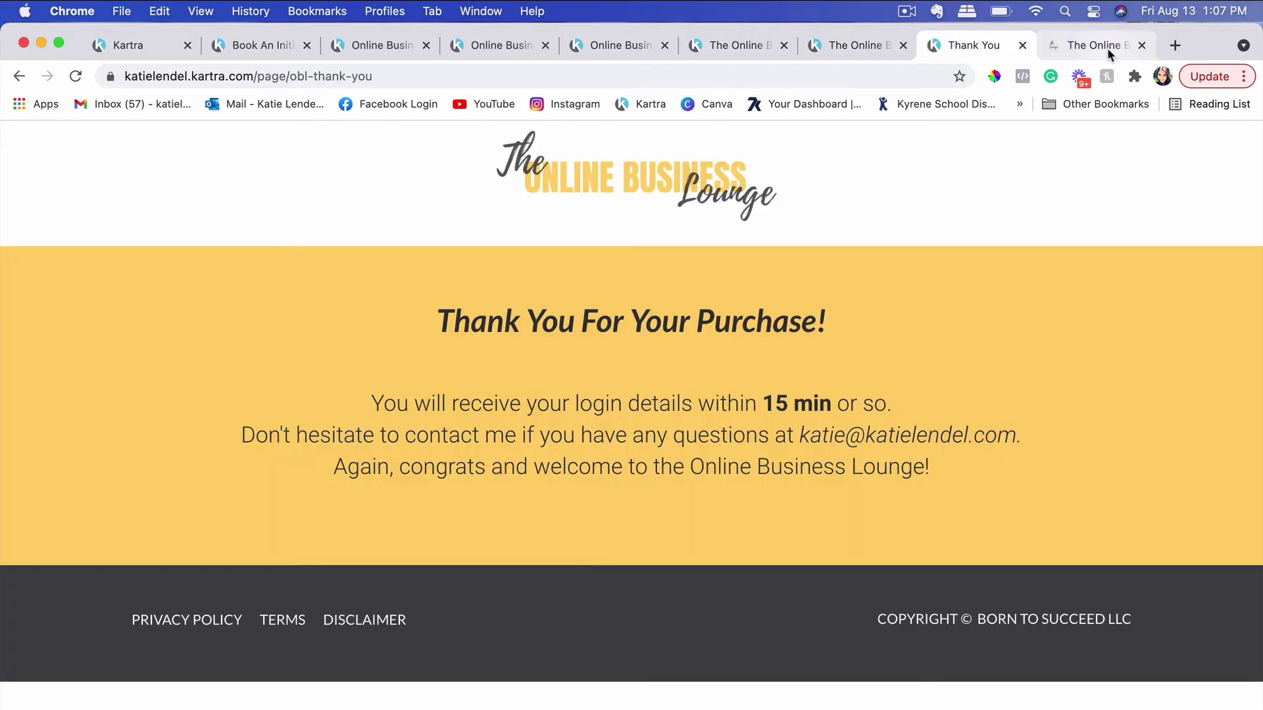
# - Examine the full sales page from its headline through the testimonials, audience fit and offer features to the contact footer
pyautogui.click(1107, 48)
pyautogui.scroll(-10, 548, 471)
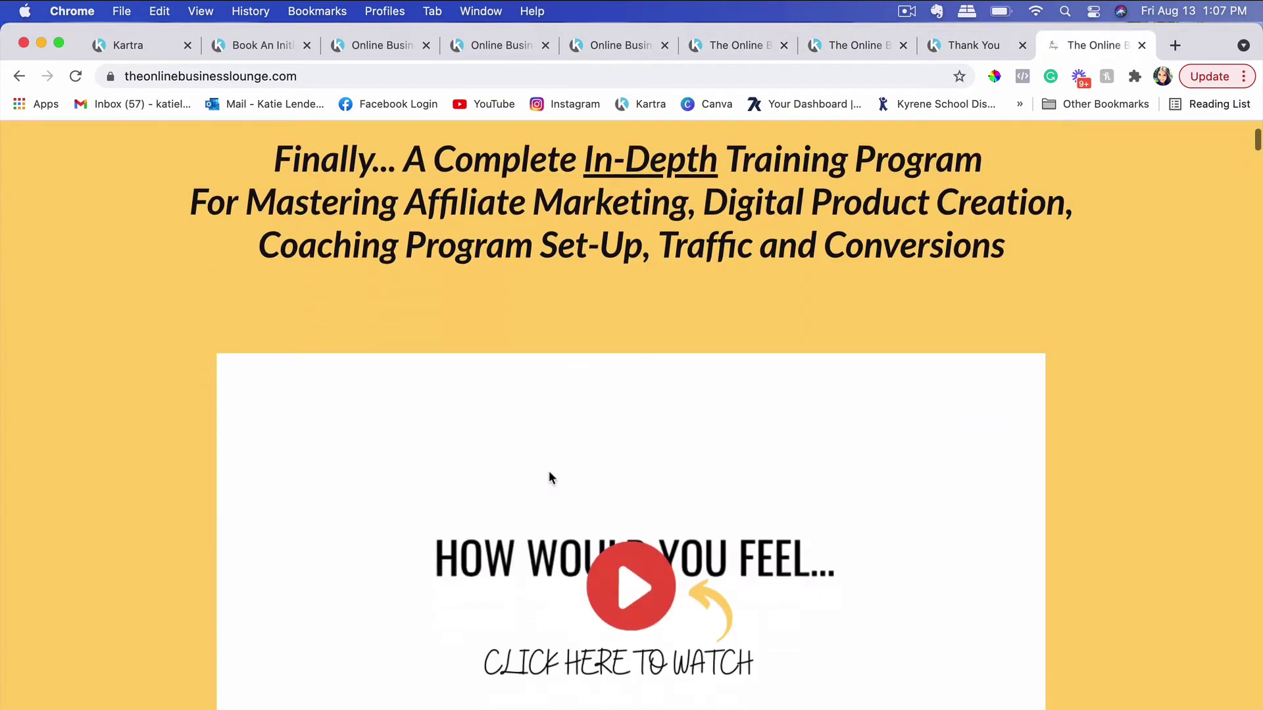
pyautogui.scroll(-15, 548, 471)
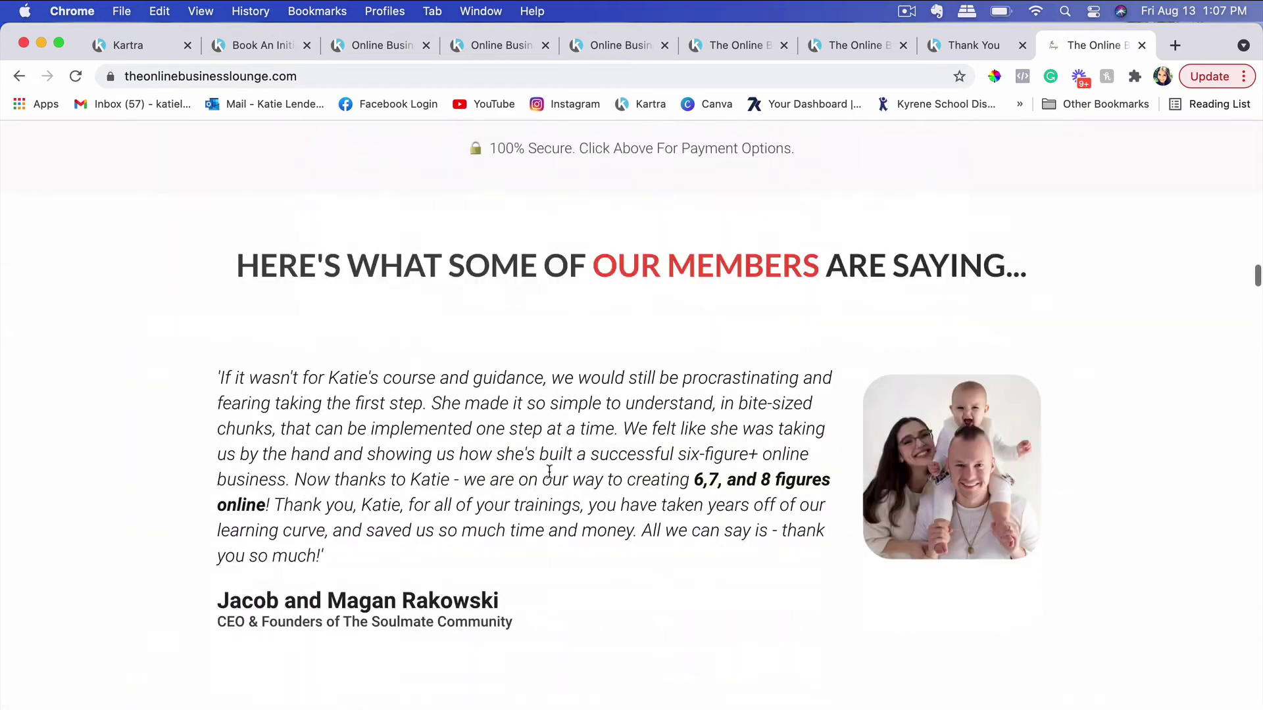
pyautogui.scroll(-15, 548, 470)
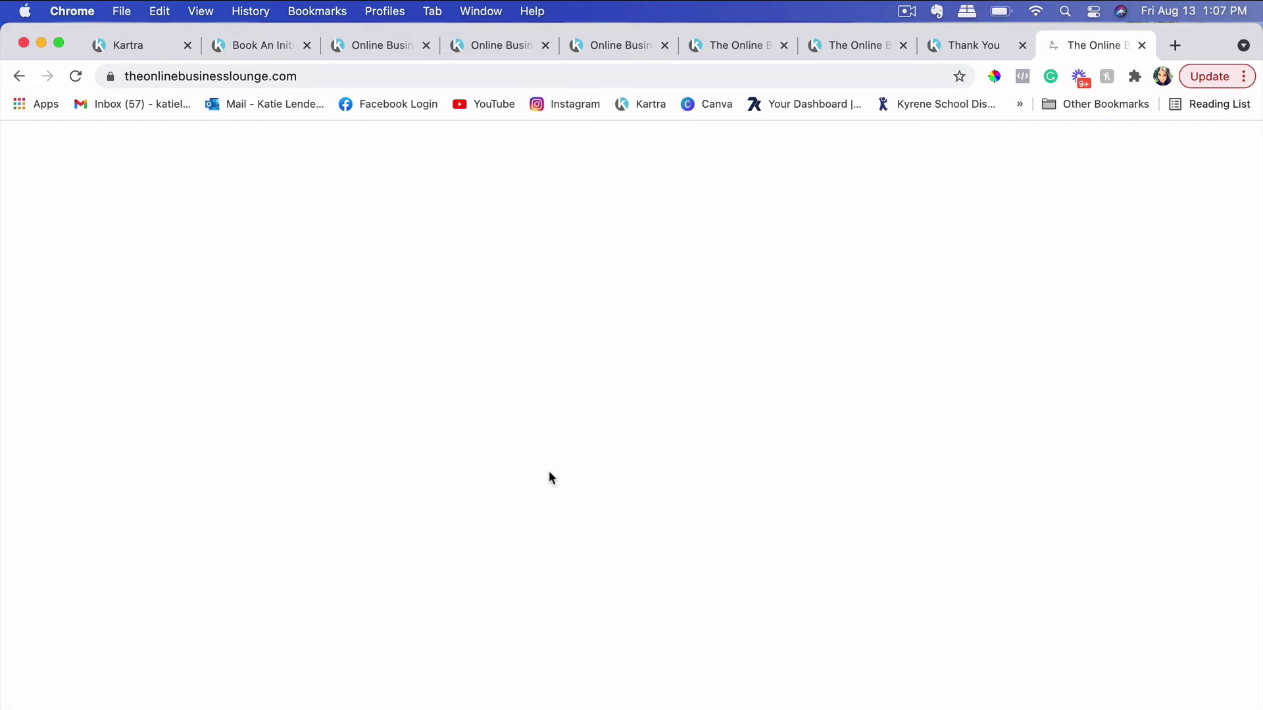
pyautogui.scroll(-15, 550, 476)
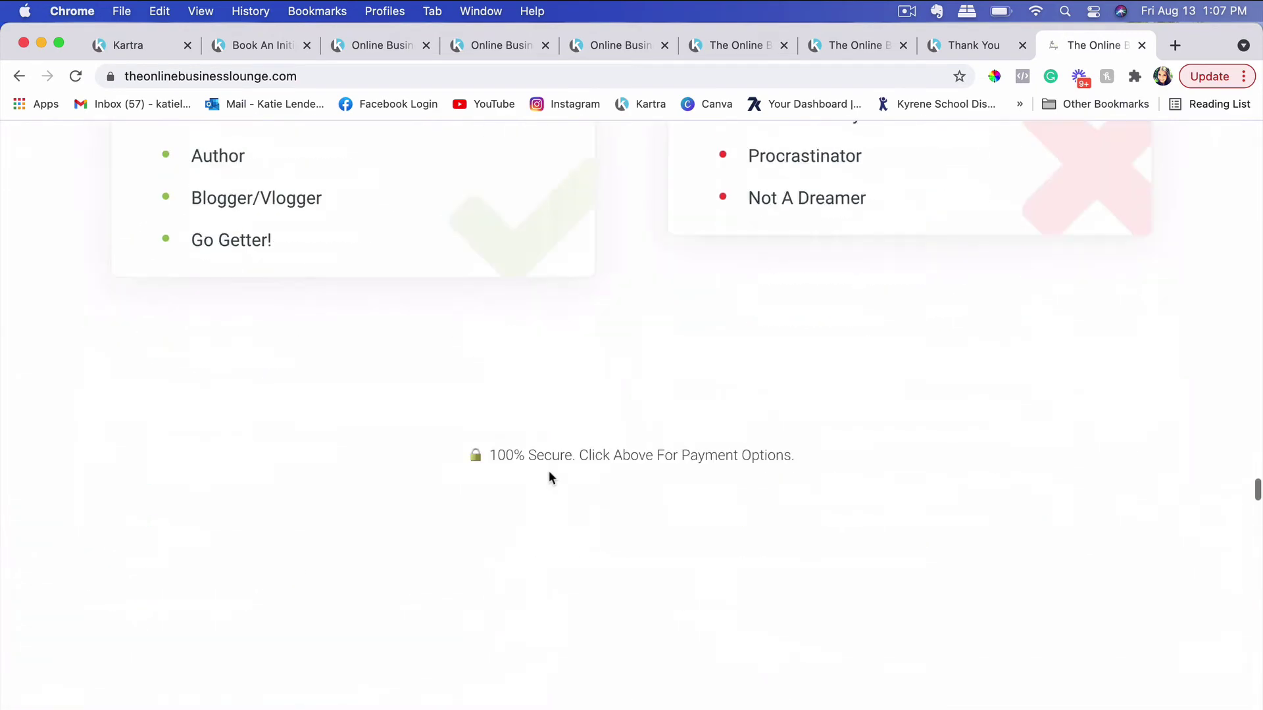
pyautogui.scroll(-15, 549, 471)
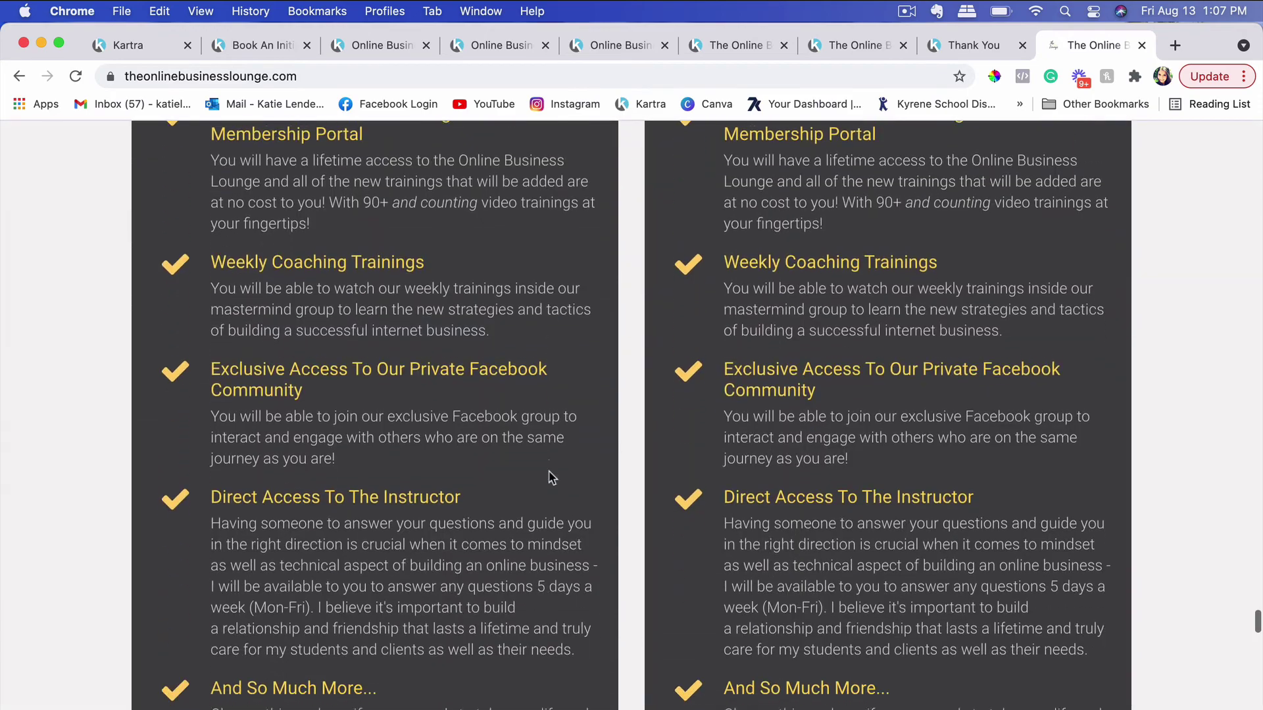
pyautogui.scroll(5, 549, 470)
pyautogui.scroll(-20, 549, 471)
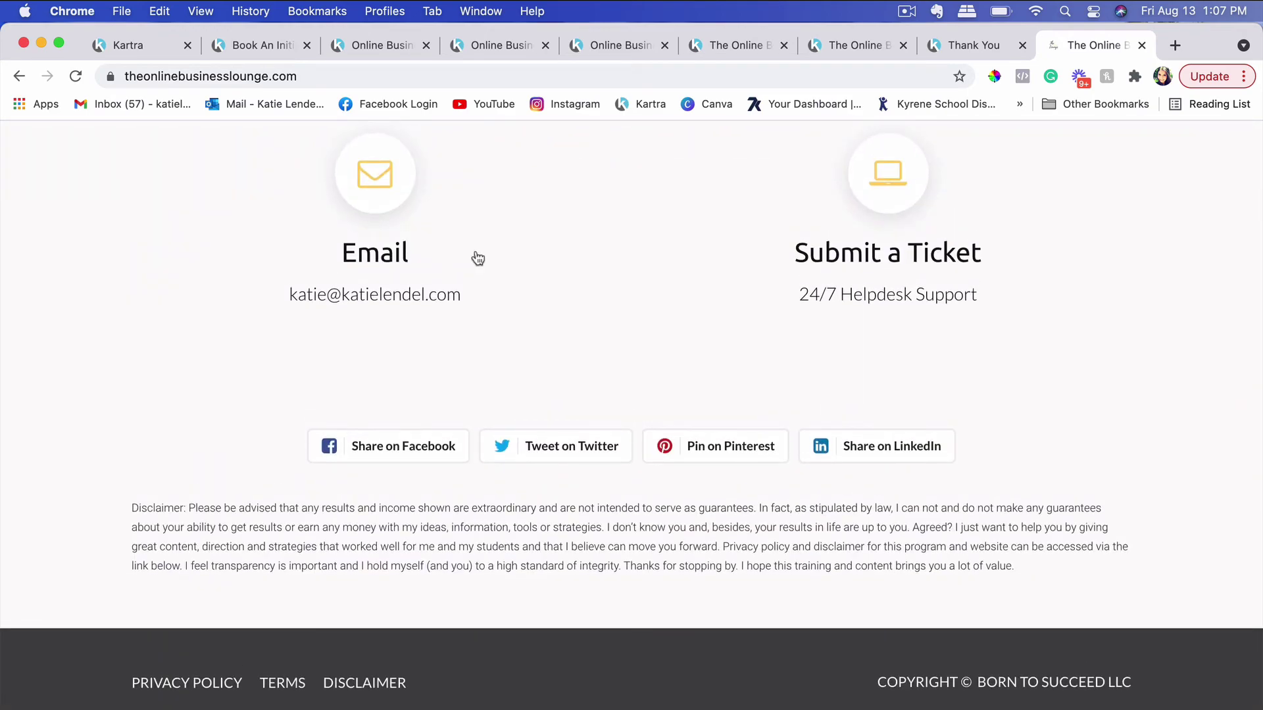
# - Revisit the thank-you and member login pages, and examine the affiliate page's email list and program sign-up sections
pyautogui.click(962, 46)
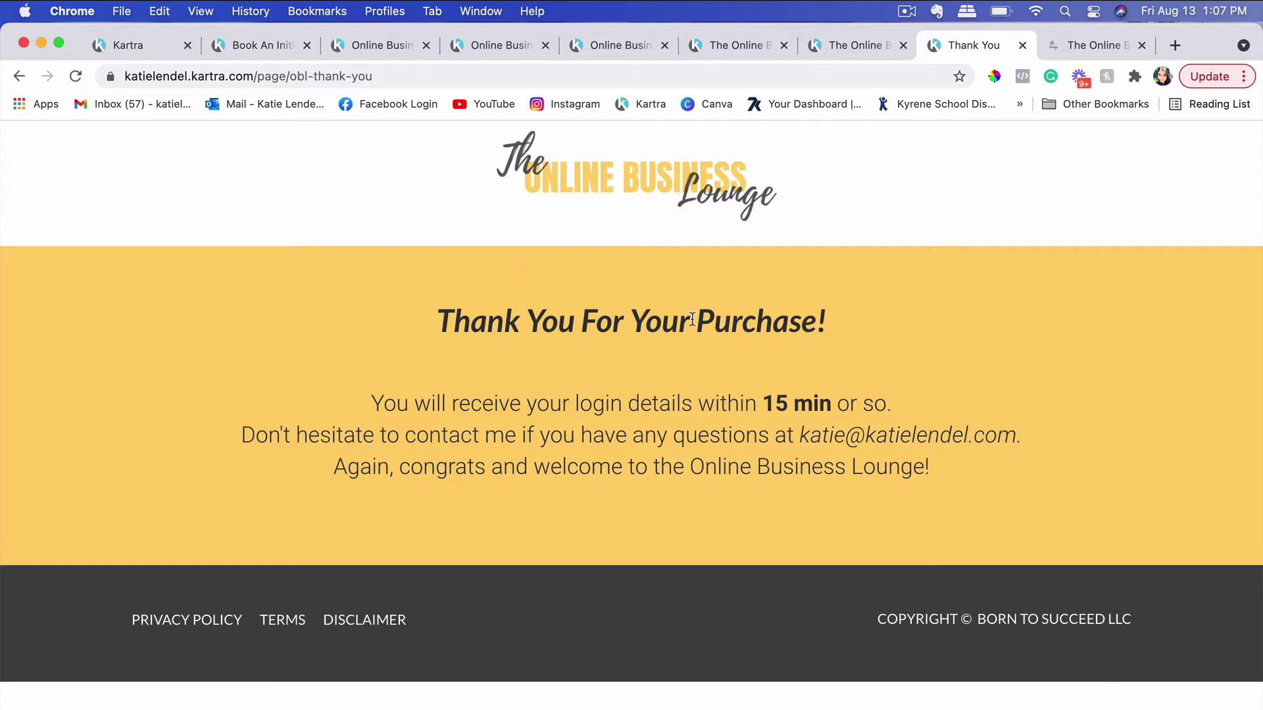
pyautogui.click(838, 45)
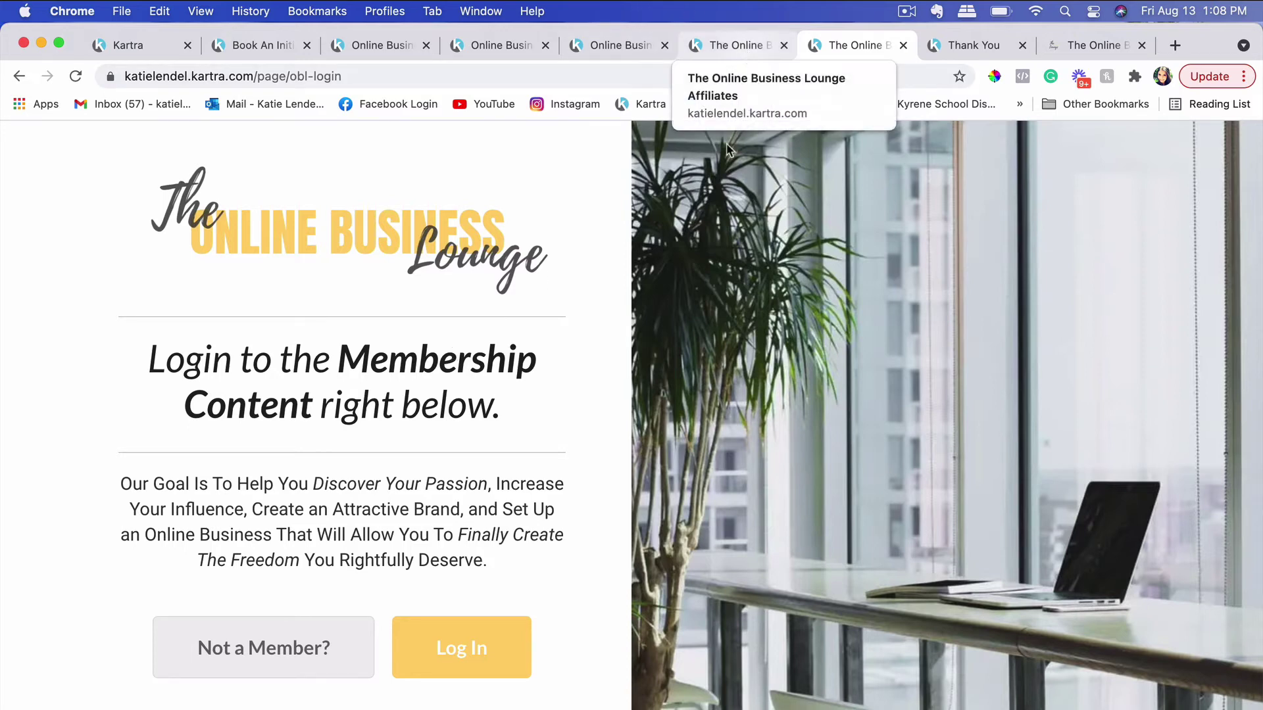
pyautogui.click(748, 44)
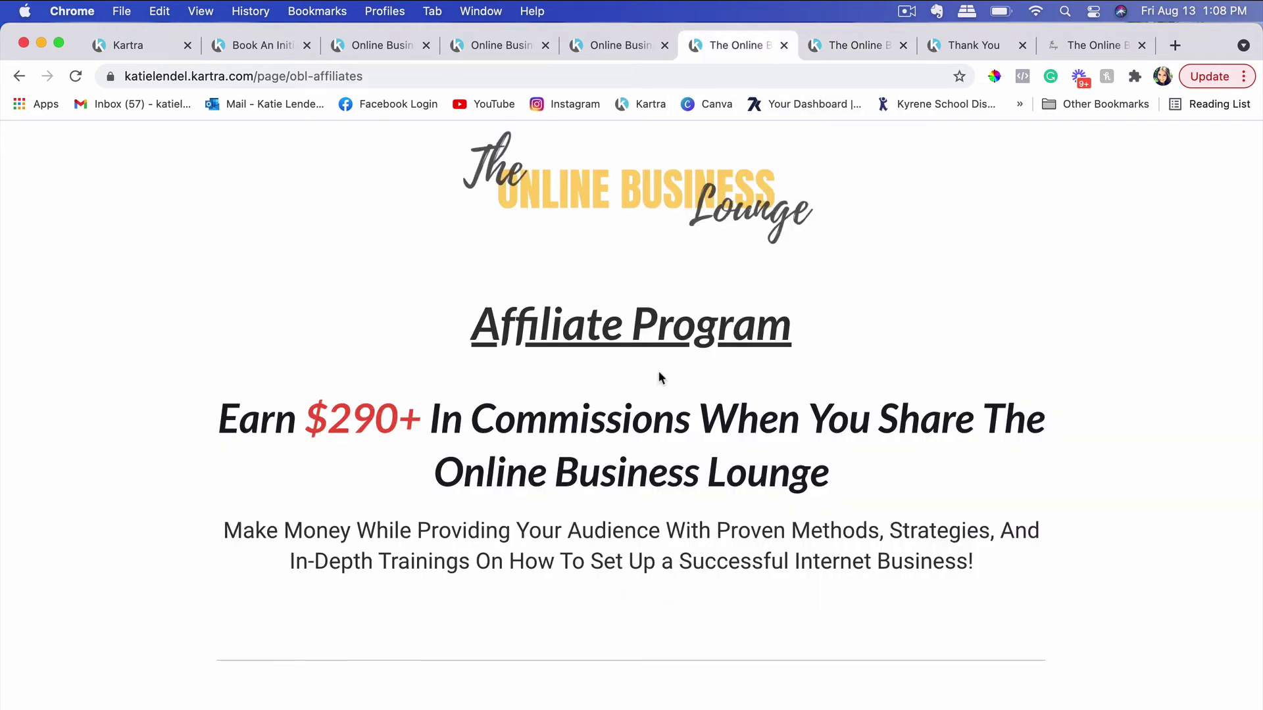
pyautogui.scroll(-3, 961, 394)
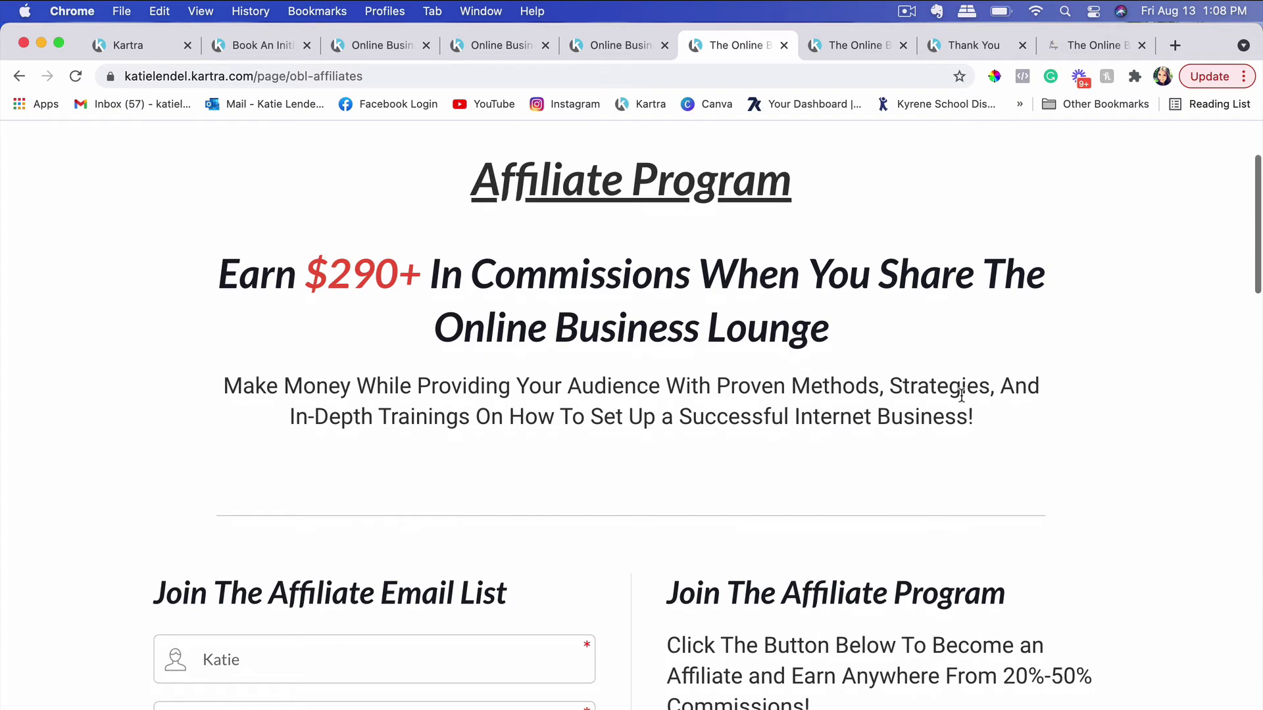
pyautogui.scroll(-3, 961, 395)
pyautogui.scroll(5, 961, 394)
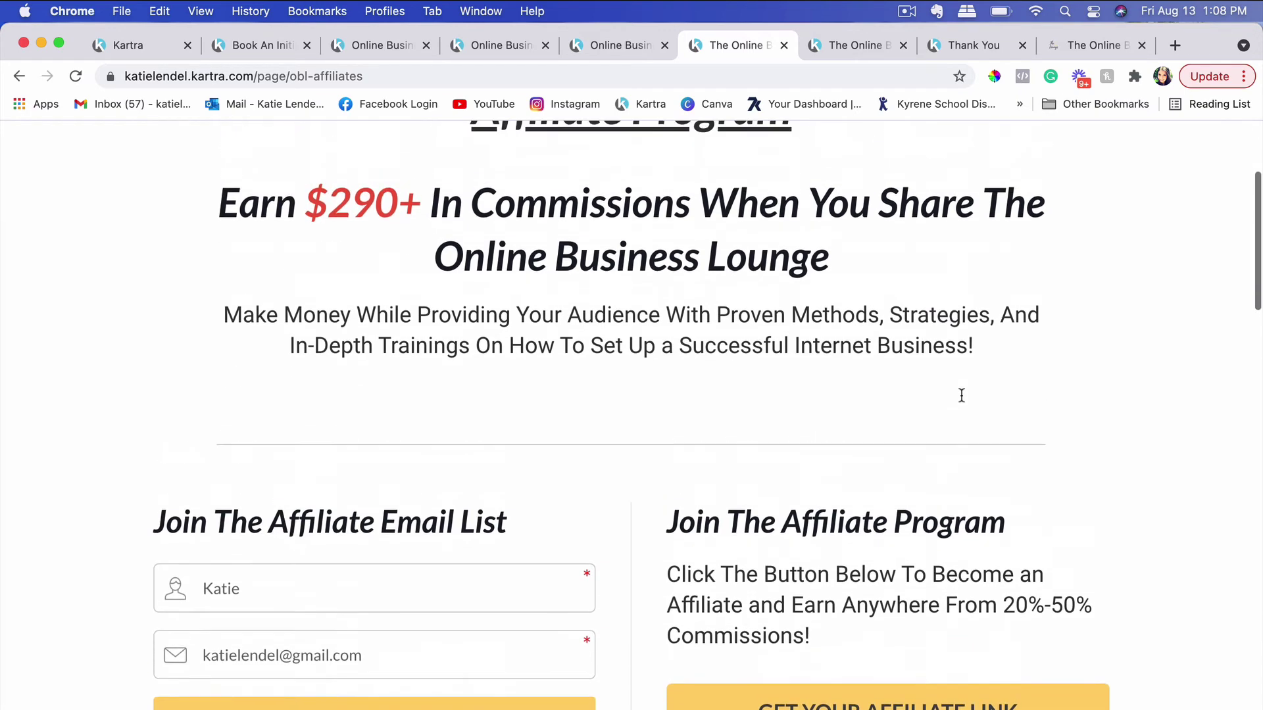
# - Examine the affiliate page from its headline through the affiliate manager contact section to the program terms and earnings disclaimer
pyautogui.scroll(1, 961, 400)
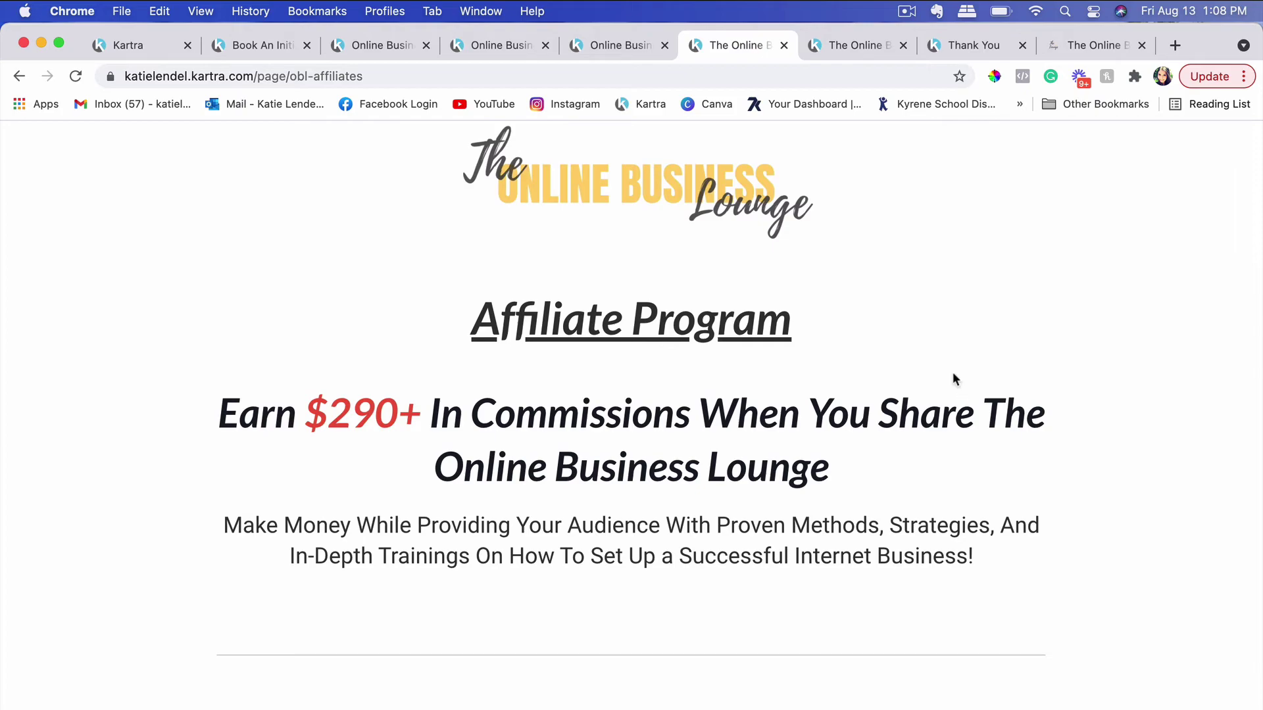
pyautogui.scroll(-20, 615, 474)
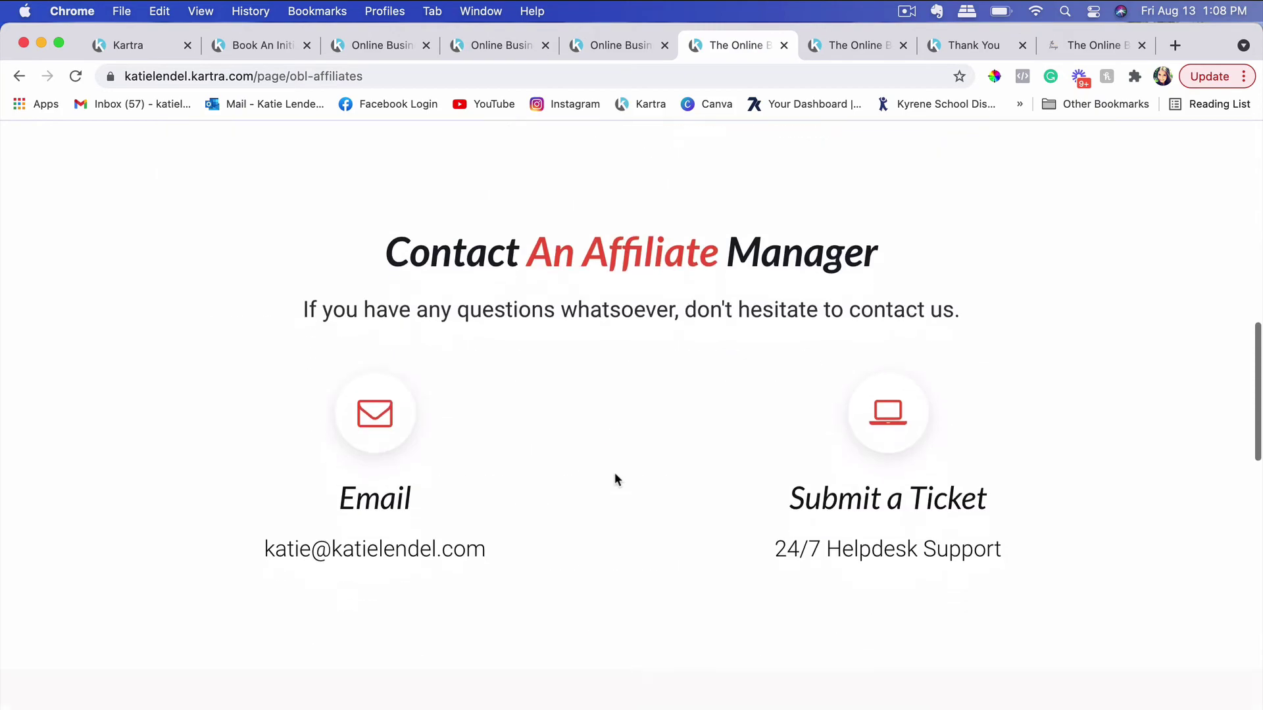
pyautogui.scroll(-15, 616, 475)
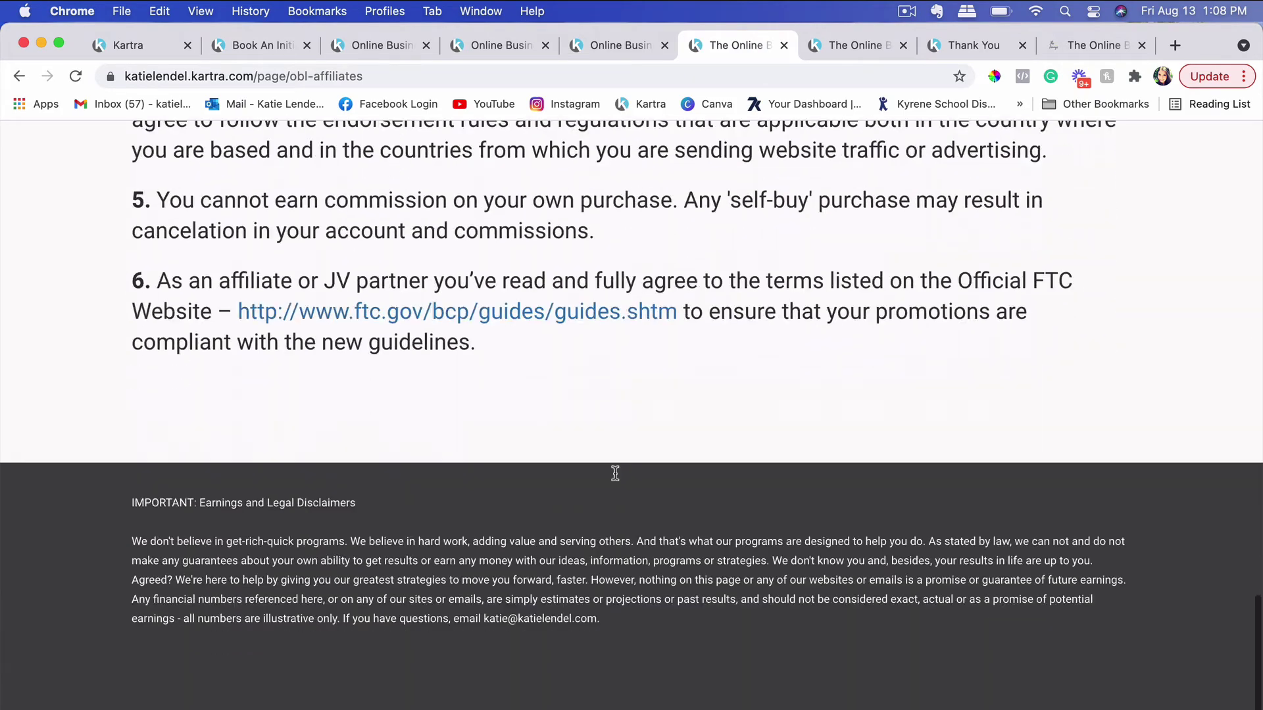
pyautogui.scroll(-3, 615, 474)
pyautogui.scroll(20, 614, 477)
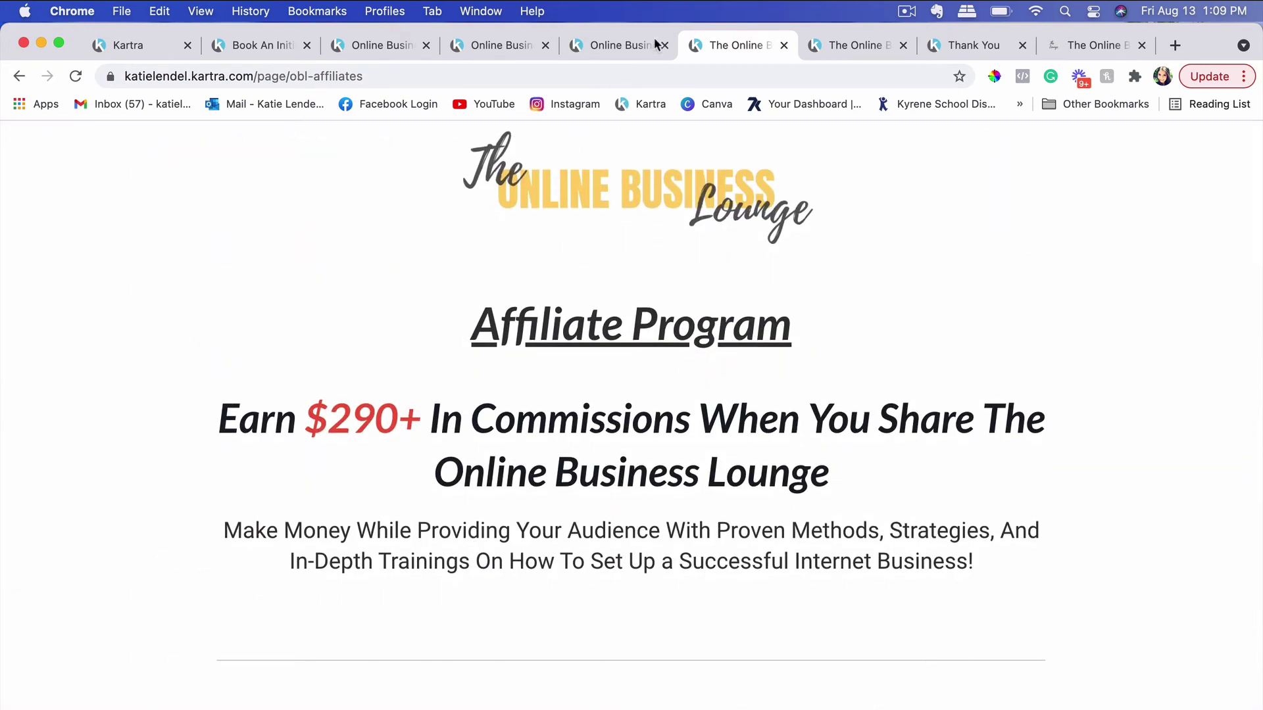
# - Look through the Online Business Lounge checkout pages, from the full access order form to the 6 split payments version
pyautogui.click(625, 46)
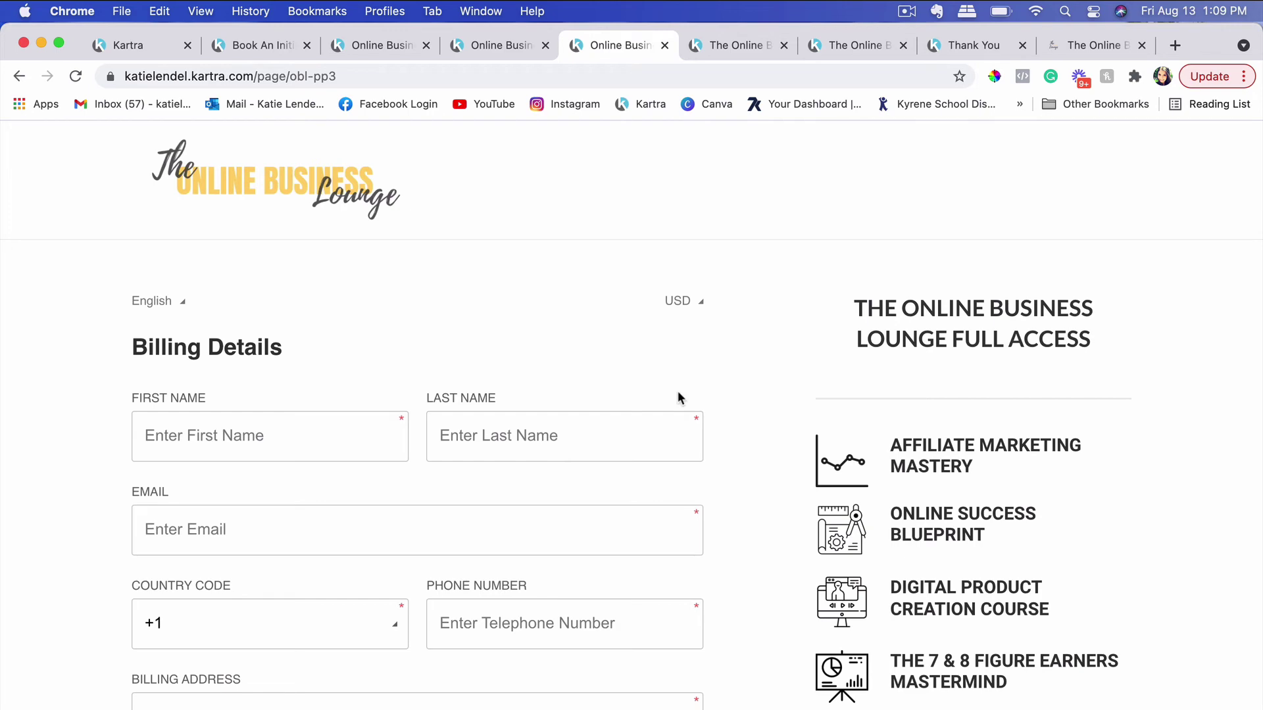
pyautogui.scroll(-20, 566, 283)
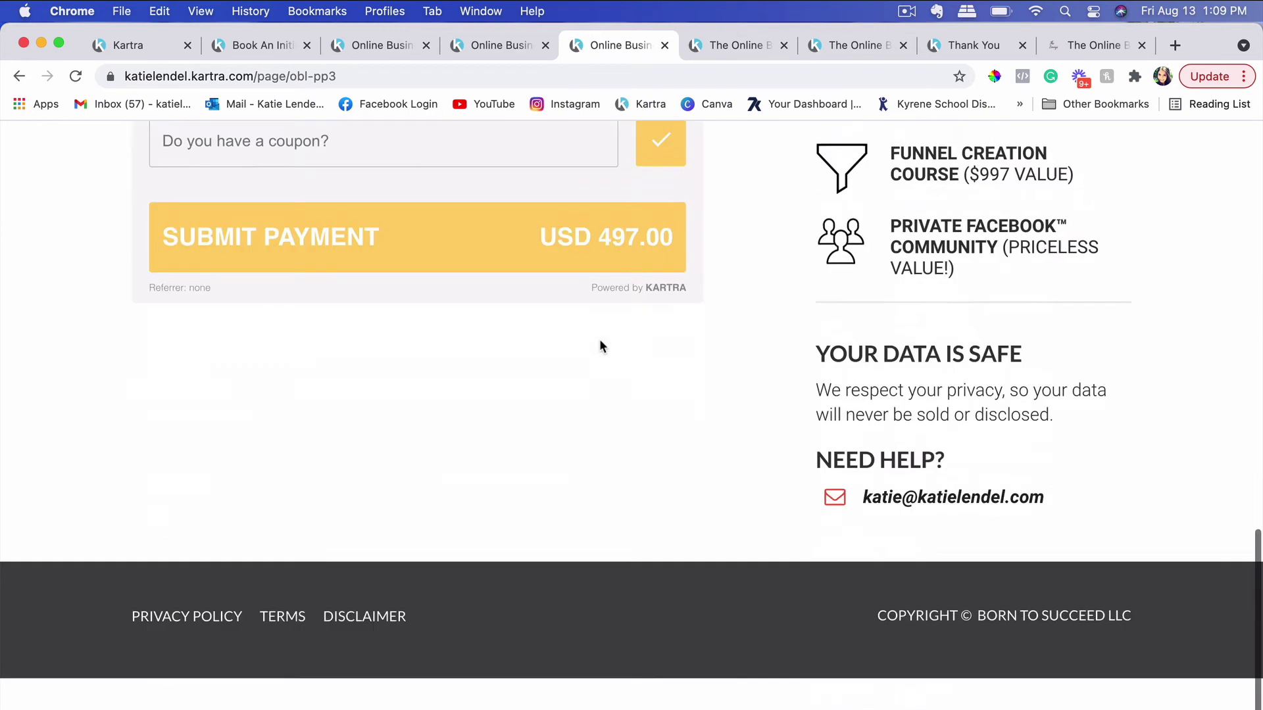
pyautogui.scroll(20, 599, 342)
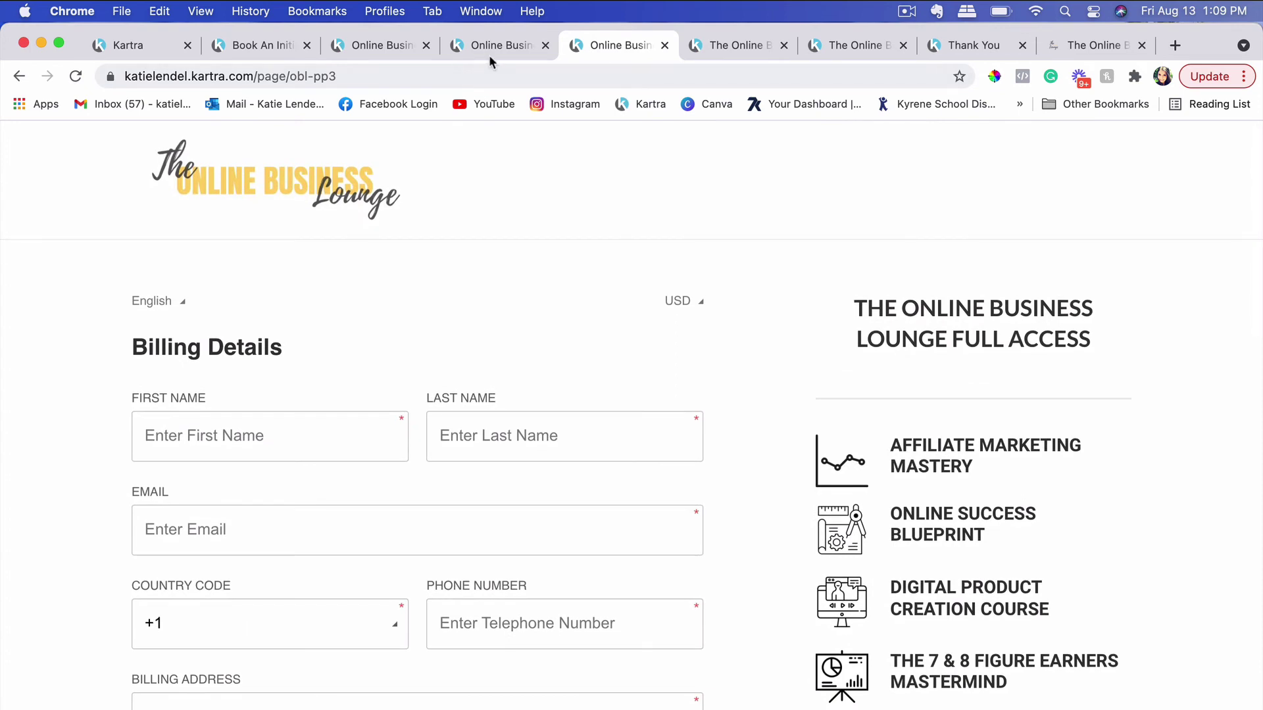
pyautogui.click(490, 46)
pyautogui.hotkey('ctrl', 'shift', 'Tab')
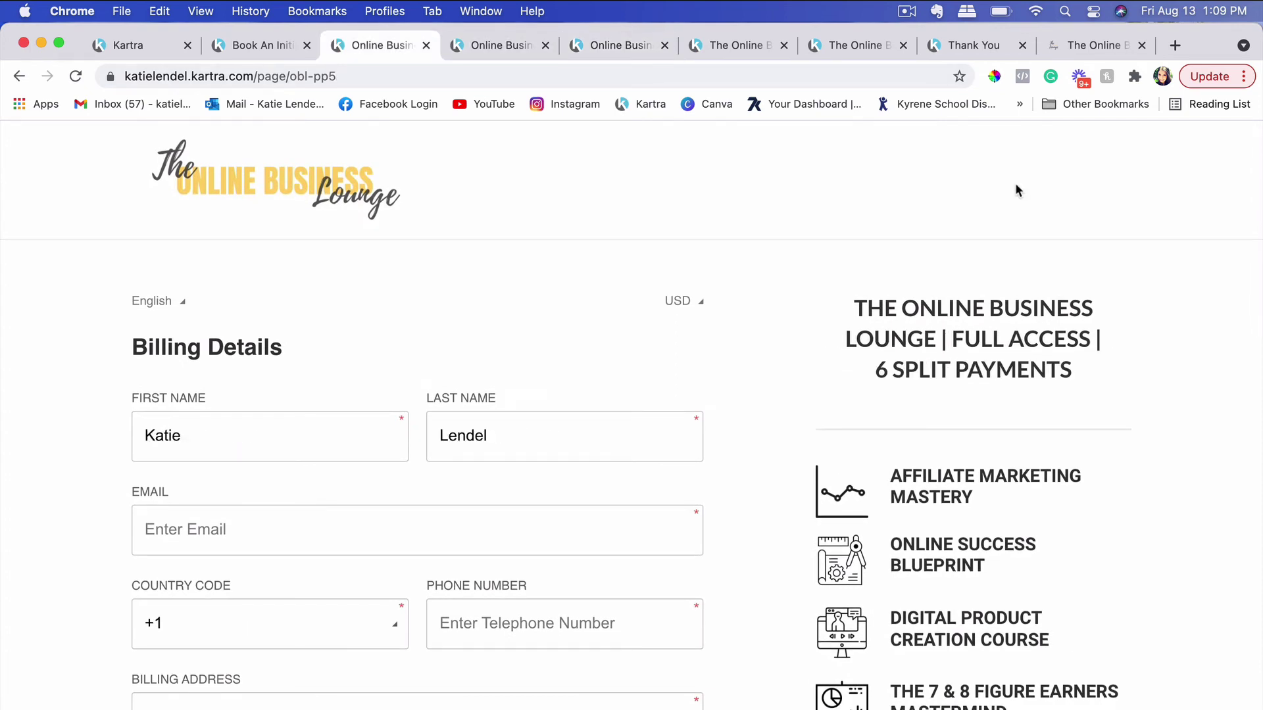
# - View the strategy call booking page and its calendar with the free session and pre-paid coaching options
pyautogui.hotkey('ctrl', 'shift', 'Tab')
pyautogui.scroll(-3, 539, 409)
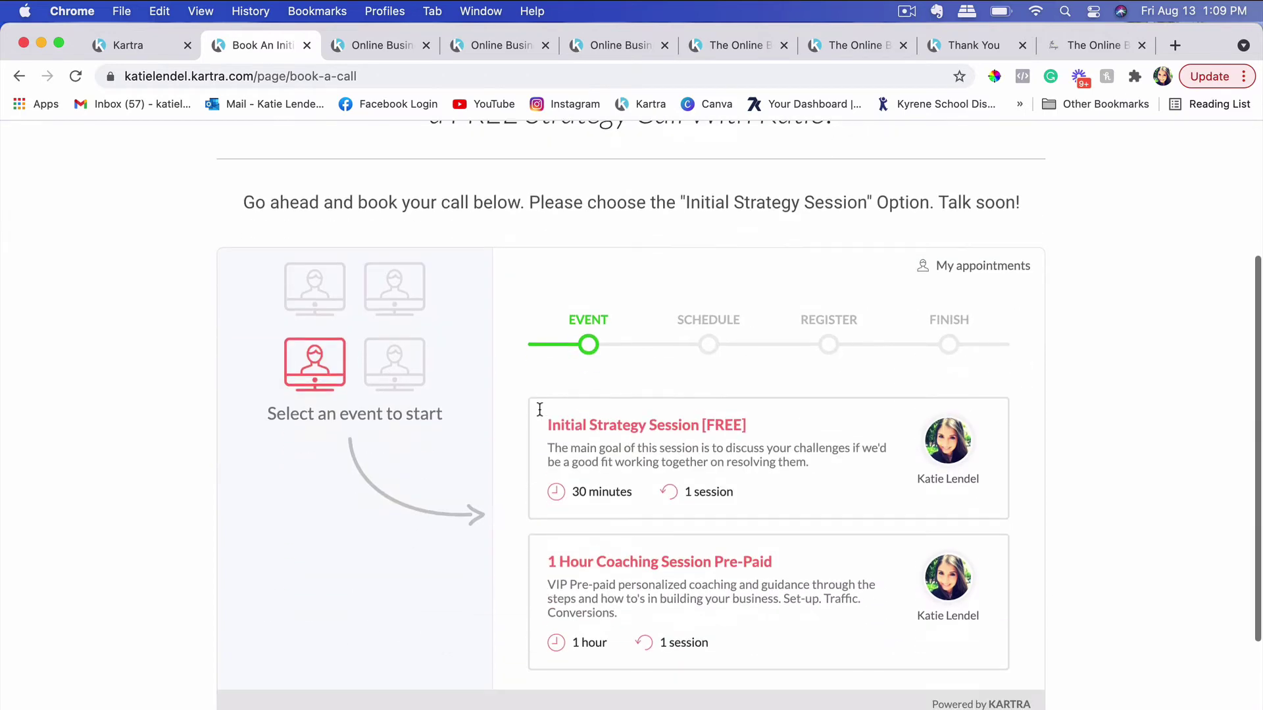
pyautogui.scroll(3, 540, 412)
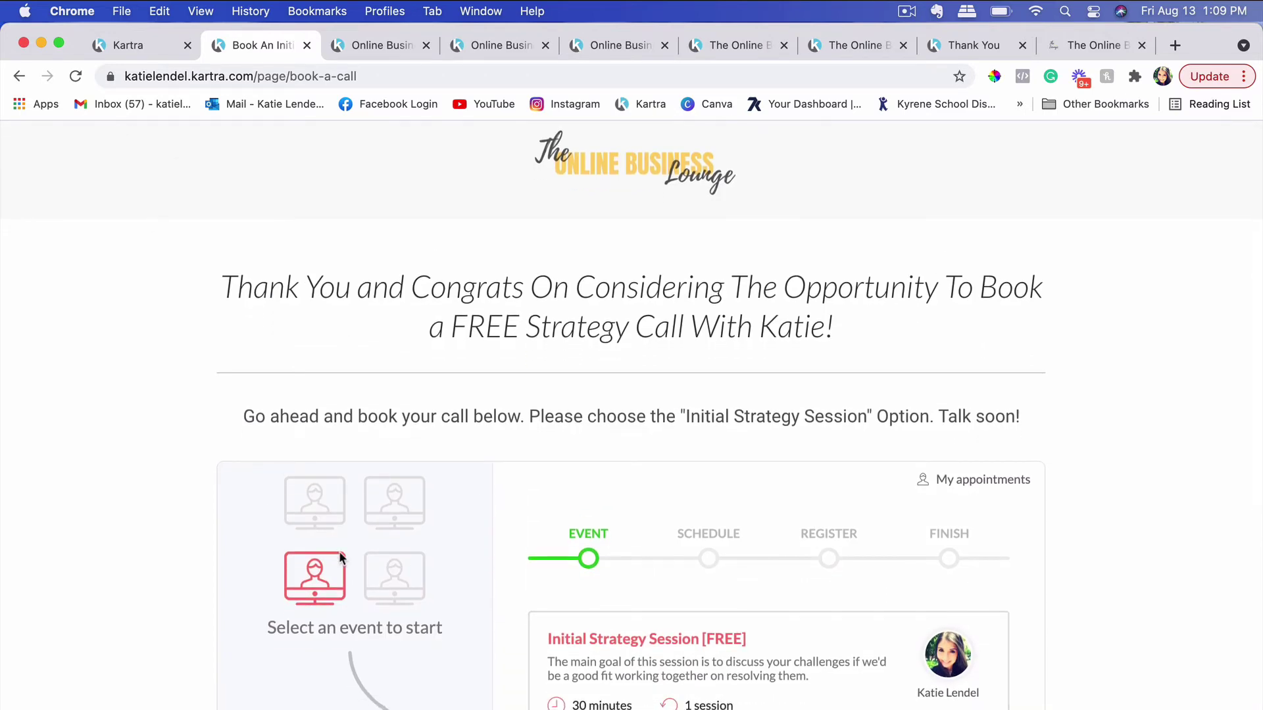
pyautogui.scroll(-3, 340, 553)
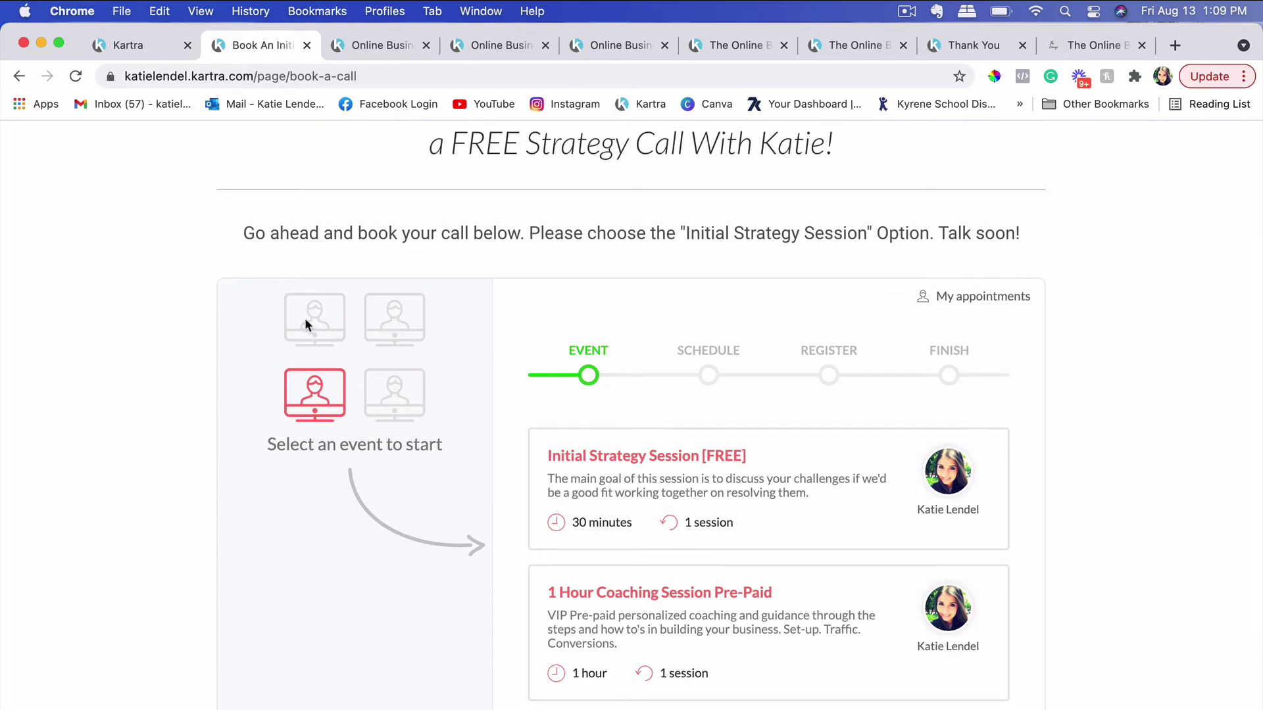
pyautogui.scroll(3, 305, 322)
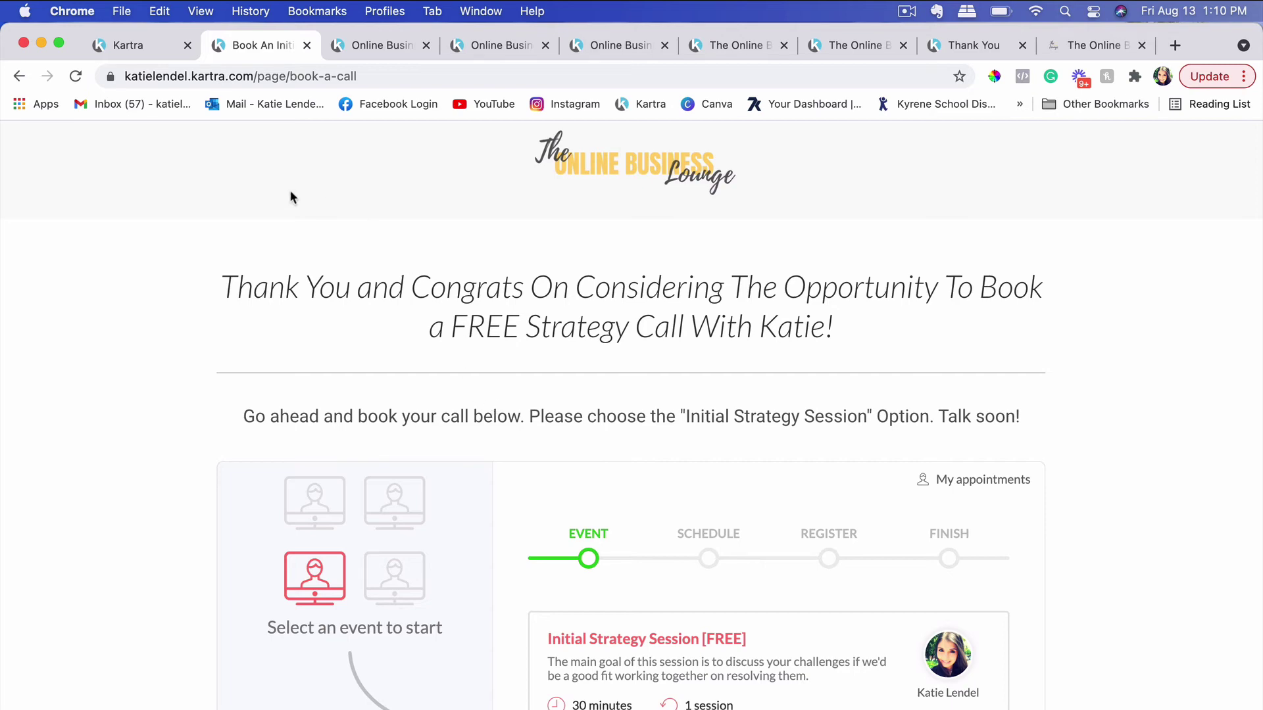
# - Examine the follow-up email sequence in Kartra's sequence editor, from the starting rules through the timed emails to the Complete step
pyautogui.click(153, 46)
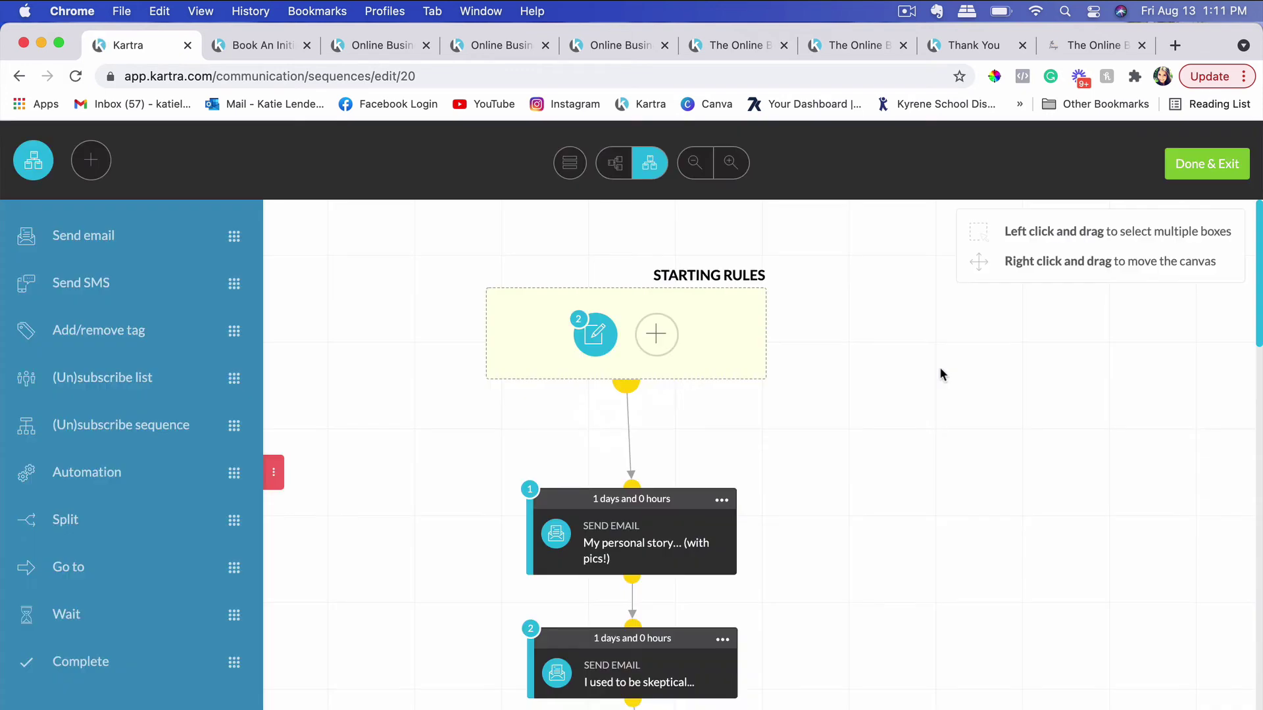
pyautogui.scroll(-4, 940, 369)
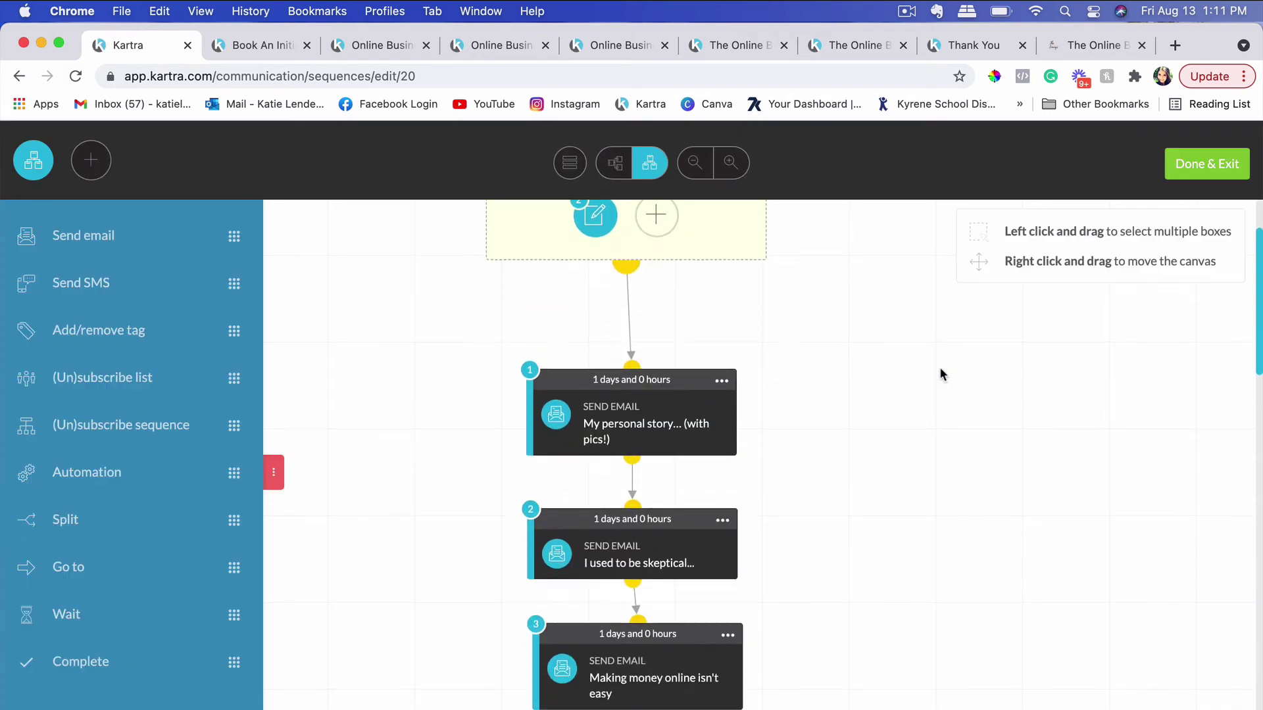
pyautogui.scroll(-14, 940, 368)
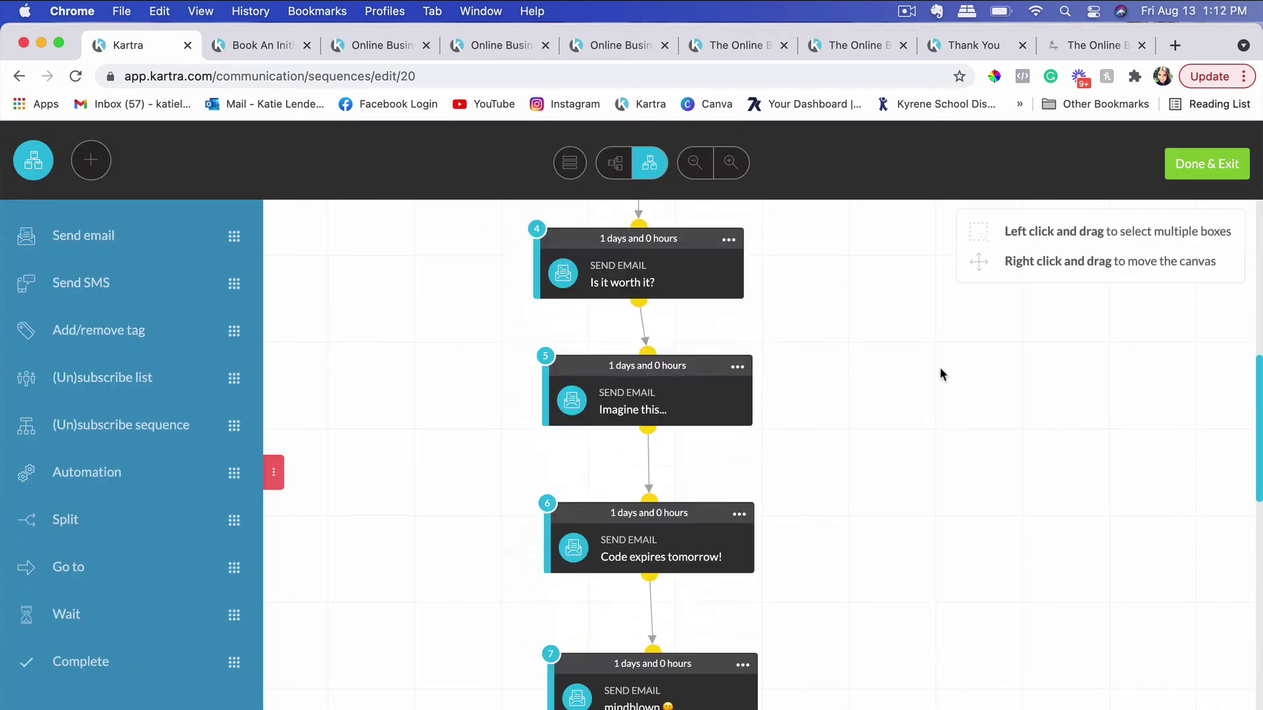
pyautogui.scroll(-7, 940, 369)
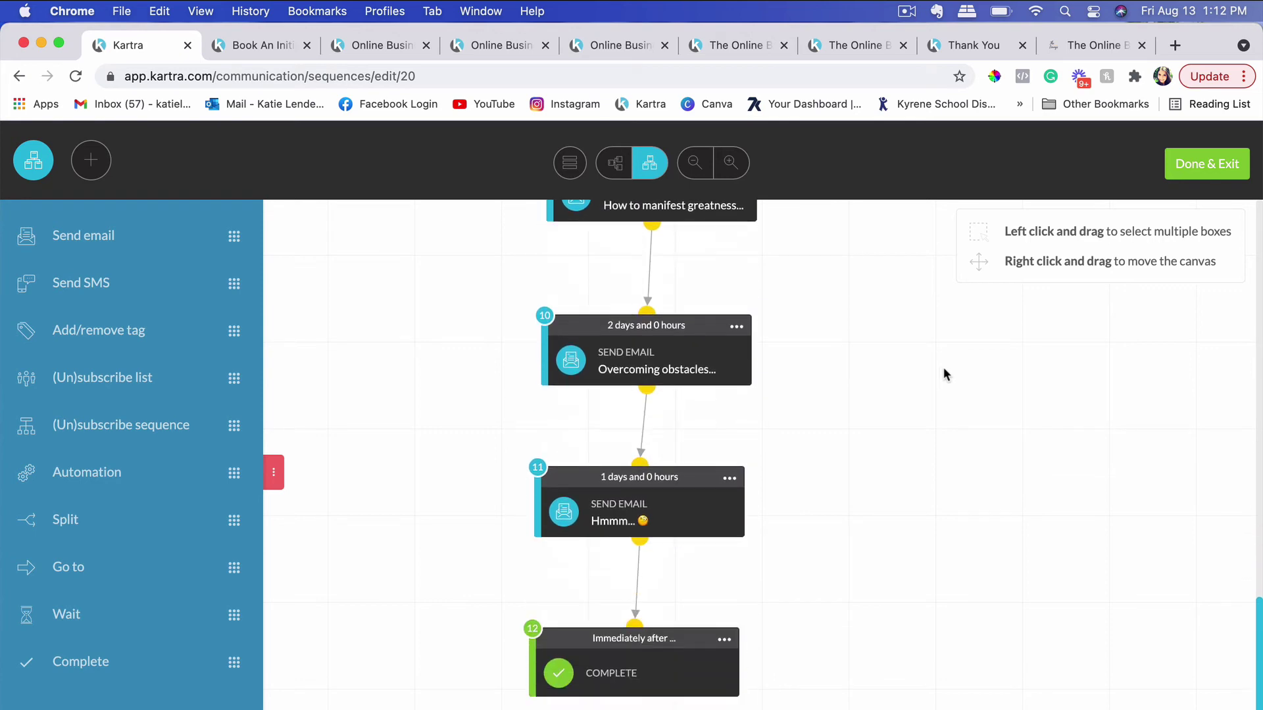
pyautogui.scroll(20, 898, 455)
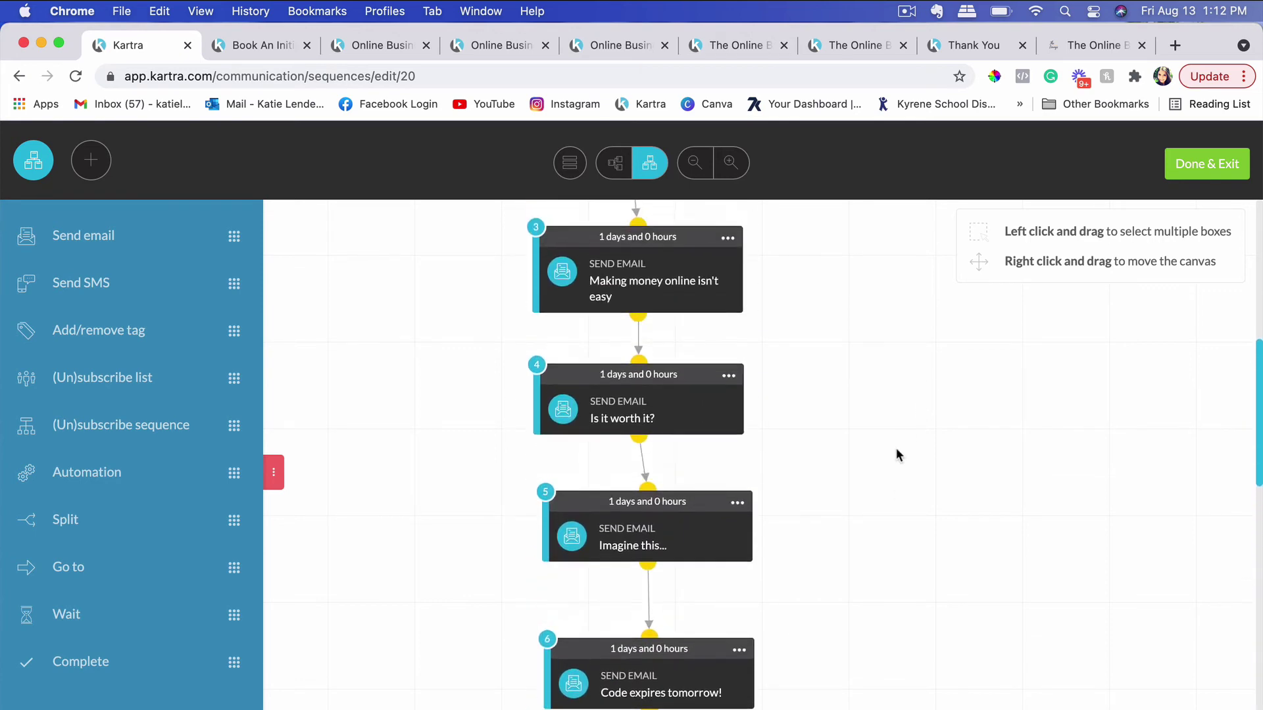
pyautogui.scroll(-5, 898, 455)
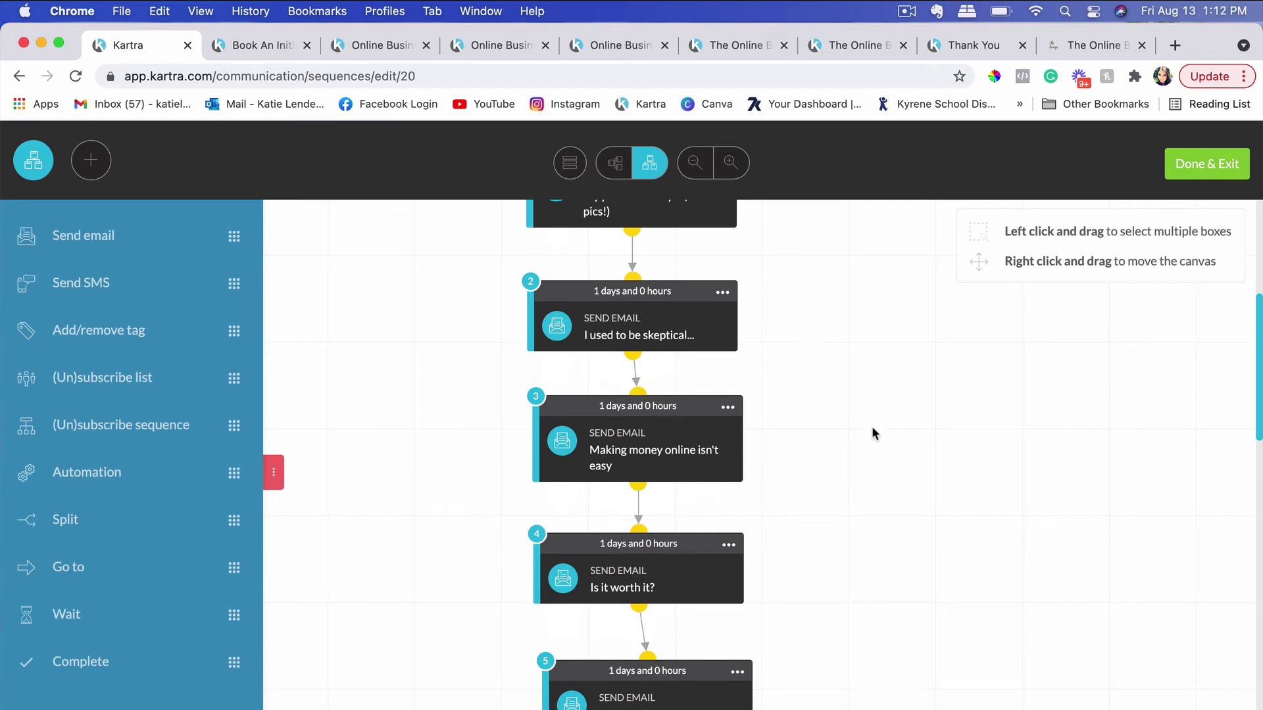
pyautogui.scroll(-1, 857, 366)
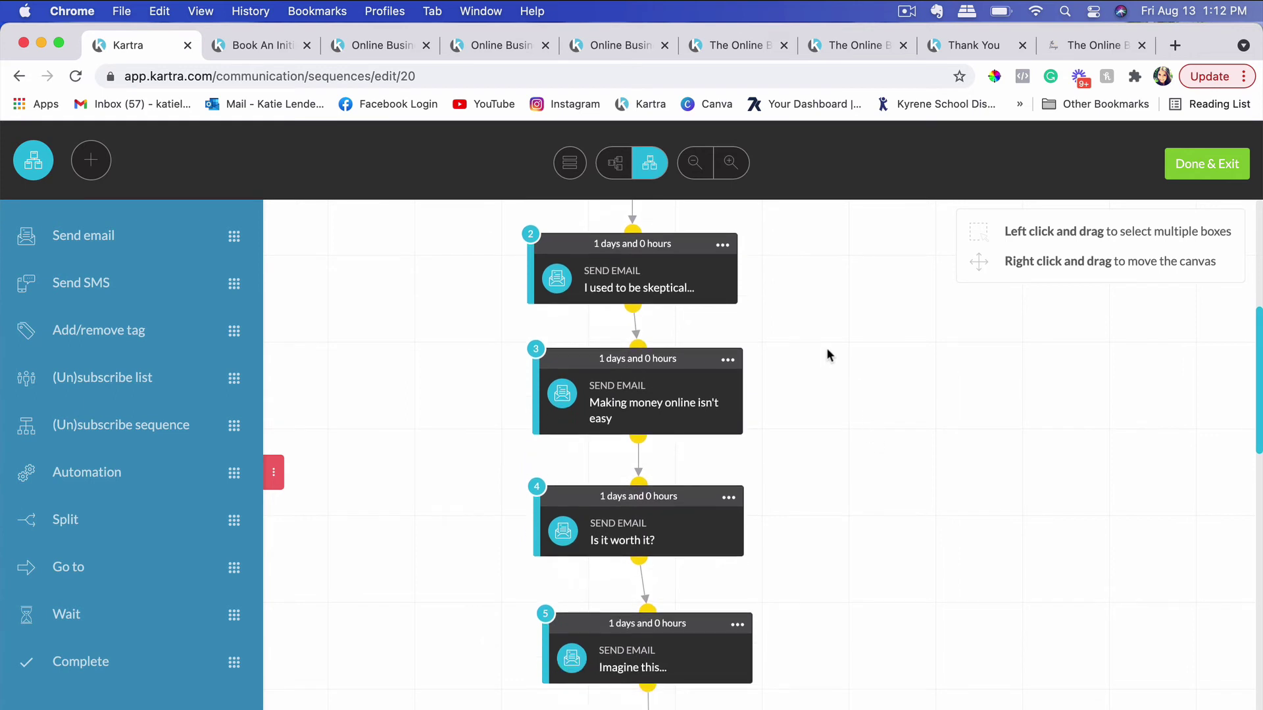
pyautogui.scroll(-1, 827, 349)
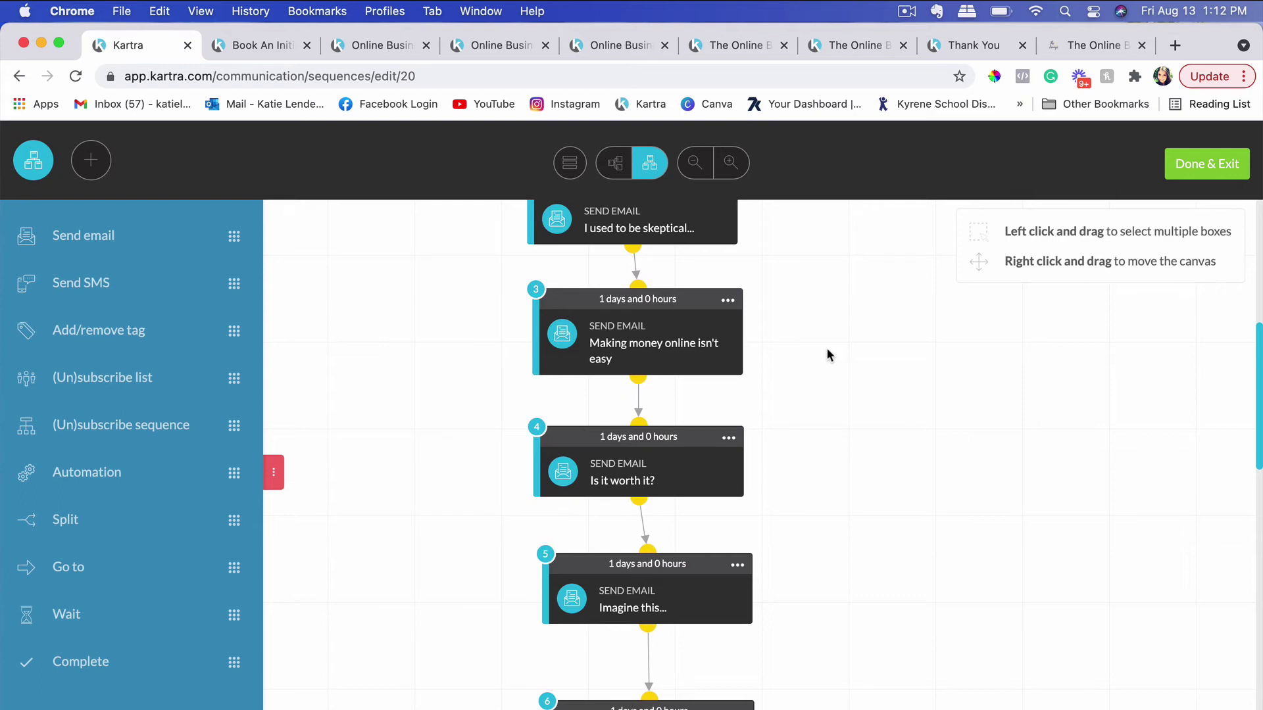
pyautogui.scroll(2, 826, 347)
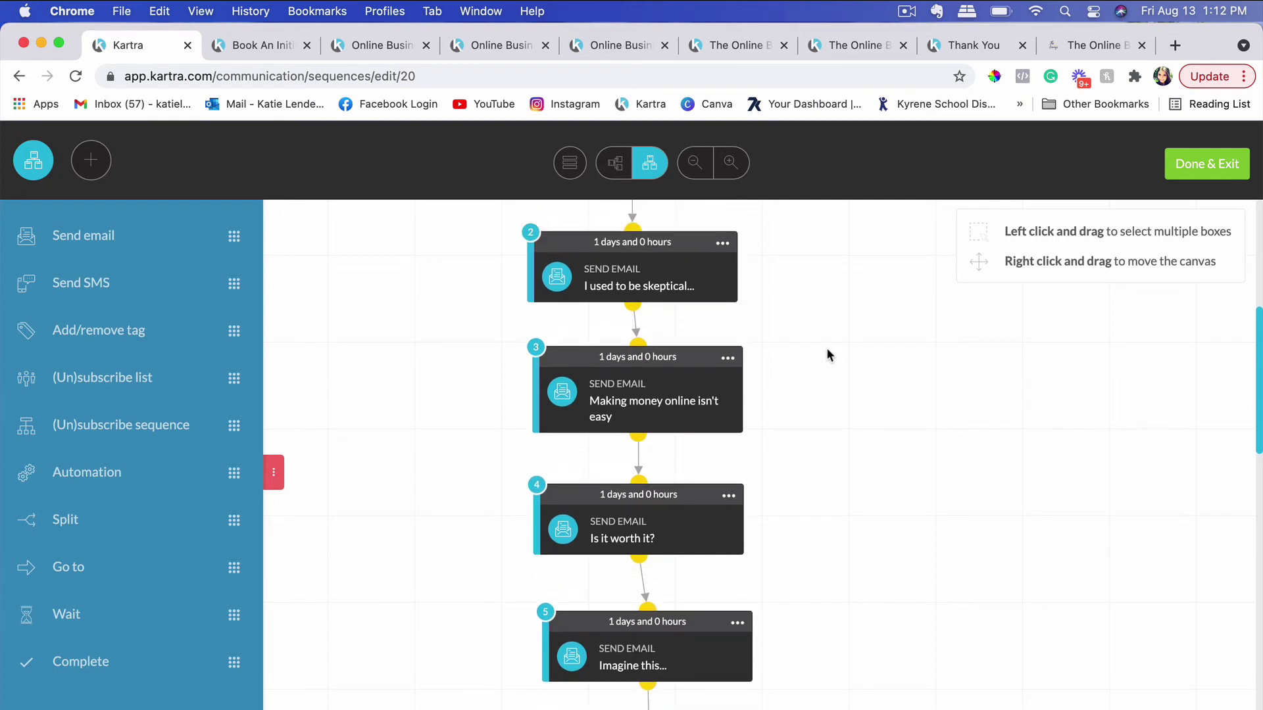
pyautogui.scroll(2, 826, 347)
pyautogui.scroll(1, 826, 356)
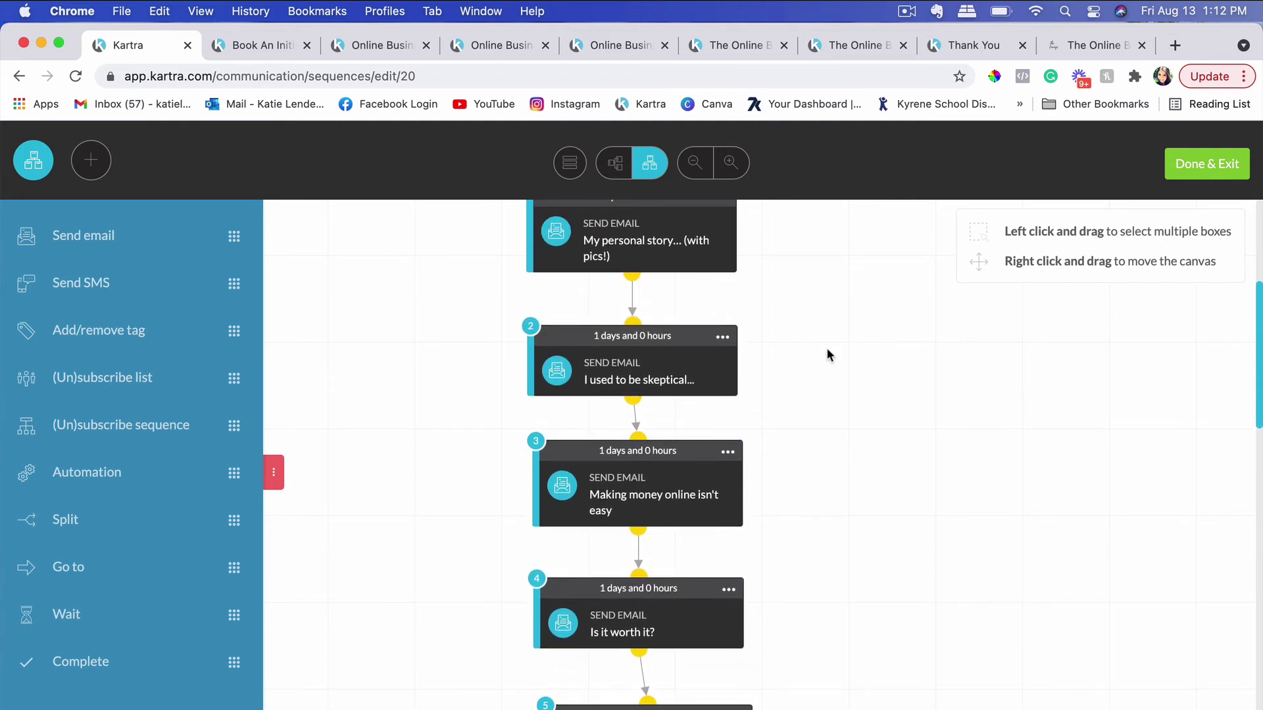
pyautogui.scroll(1, 827, 355)
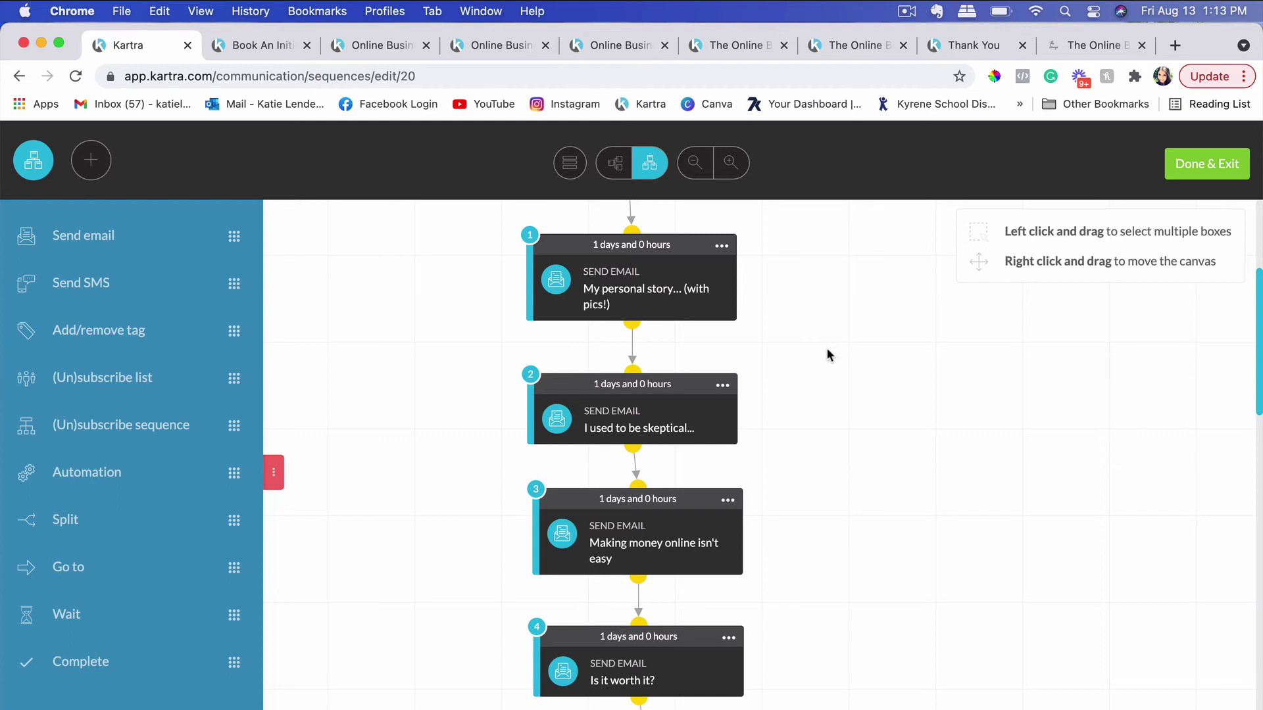
# - Finish with the sequence editor and open the account's calendars list
pyautogui.click(1207, 163)
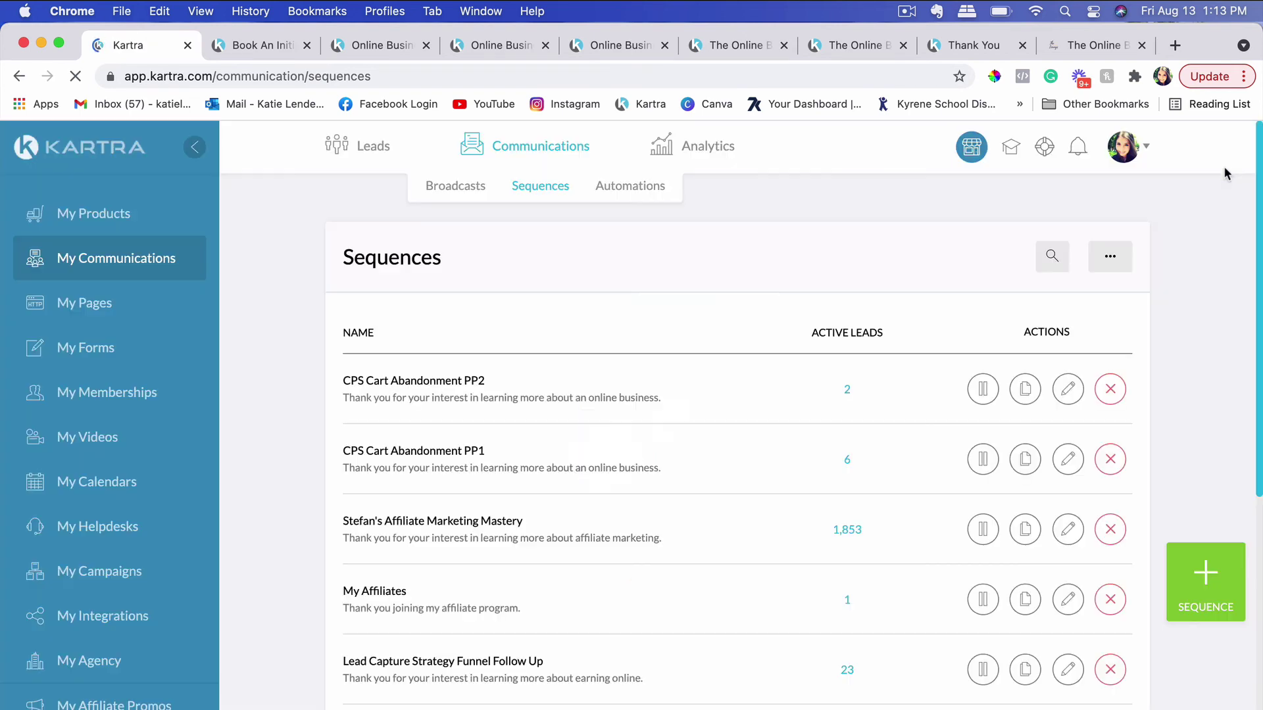
pyautogui.click(118, 482)
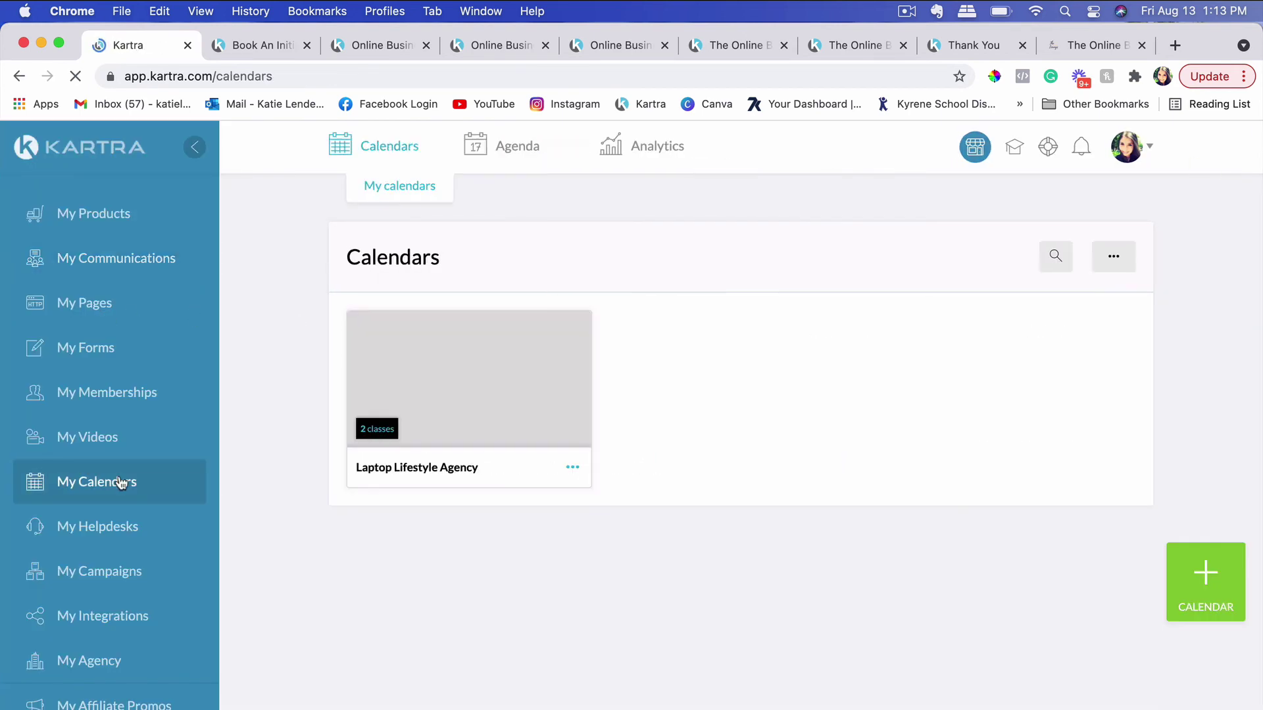